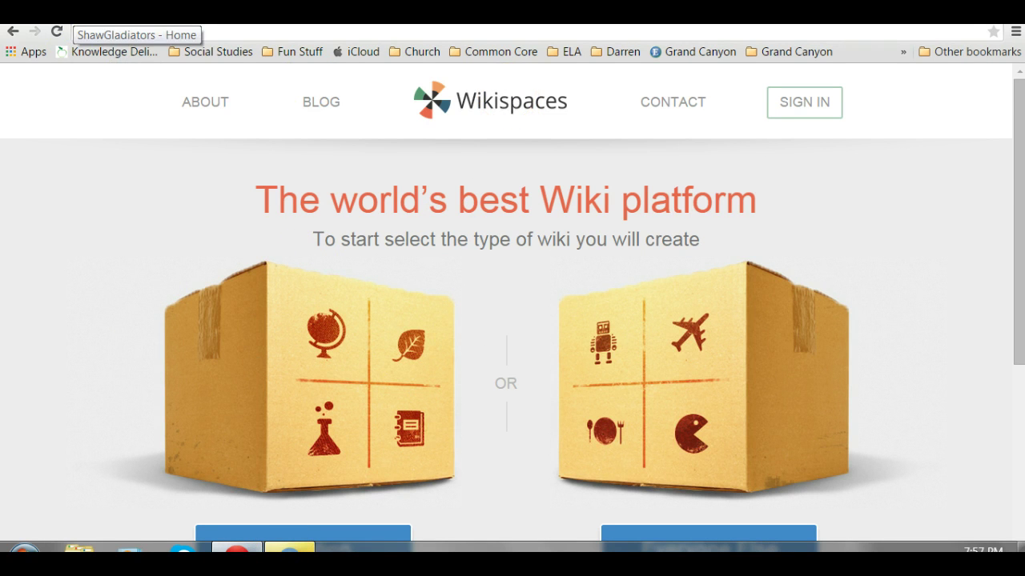
# Switch to the 'ShawGladiators - Home' browser tab to bring up the classroom wiki.
pyautogui.click(80, 16)
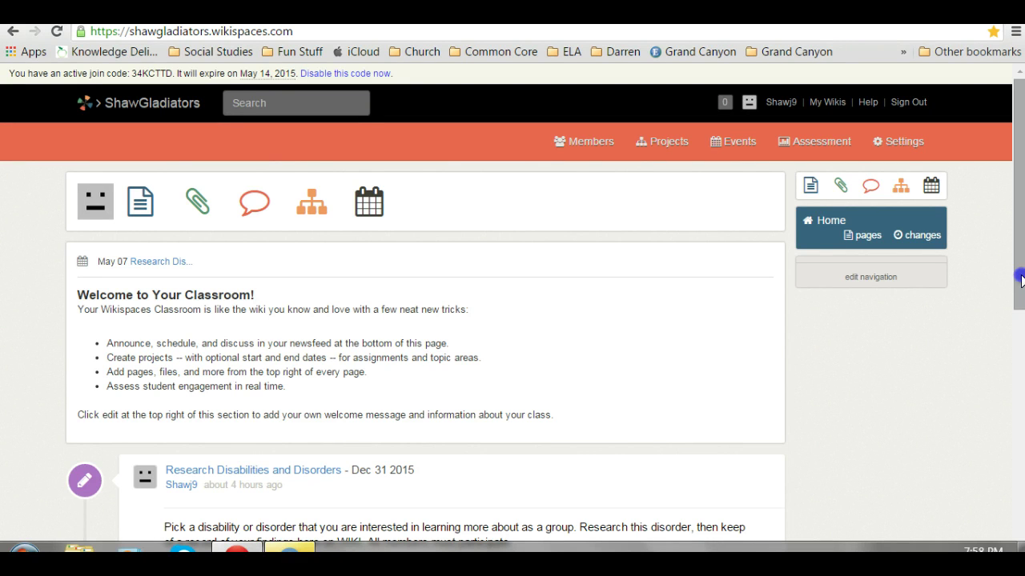
# Post a 'Hi' comment, addressing the student by name, under their reply on the Welcome post.
pyautogui.moveTo(1020, 280); pyautogui.dragTo(997, 382)
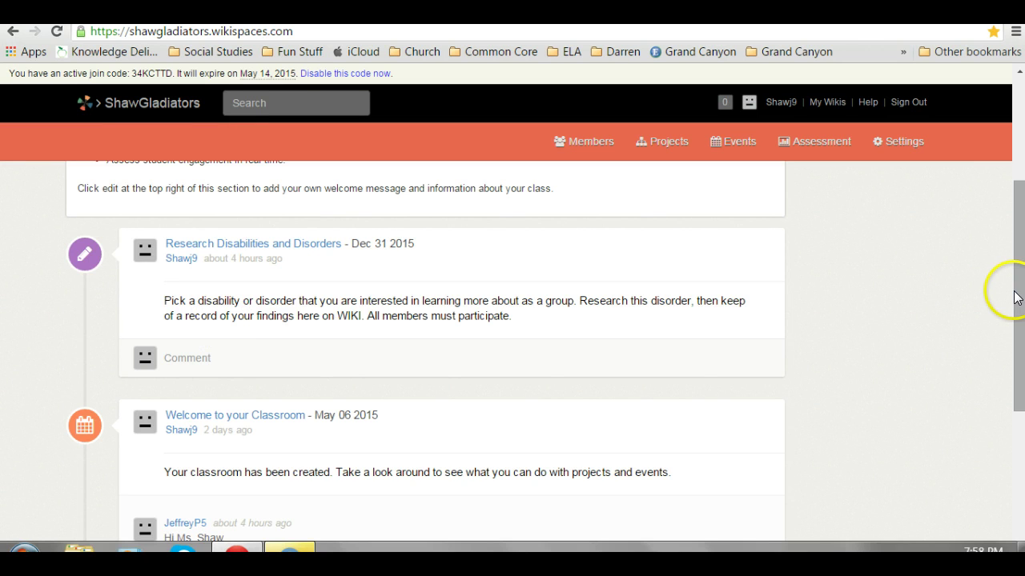
pyautogui.moveTo(1013, 290); pyautogui.dragTo(1011, 368)
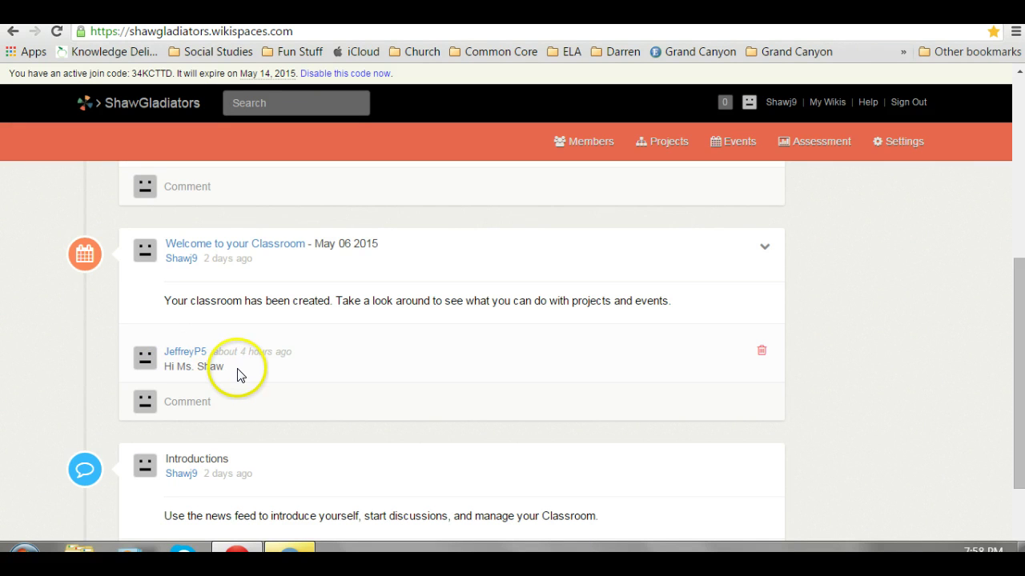
pyautogui.click(179, 401)
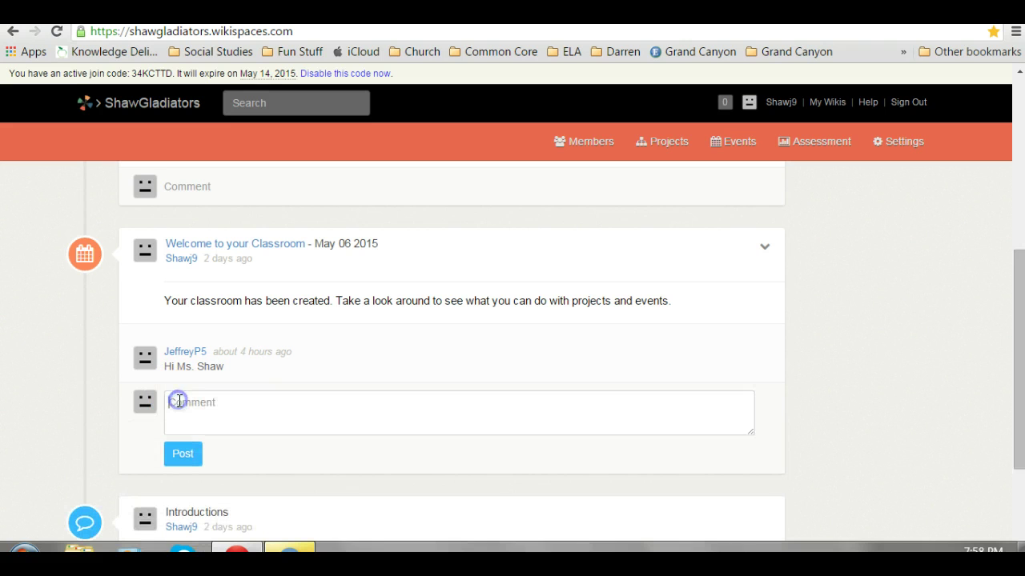
pyautogui.write('Hi Jeffrey')
pyautogui.click(179, 453)
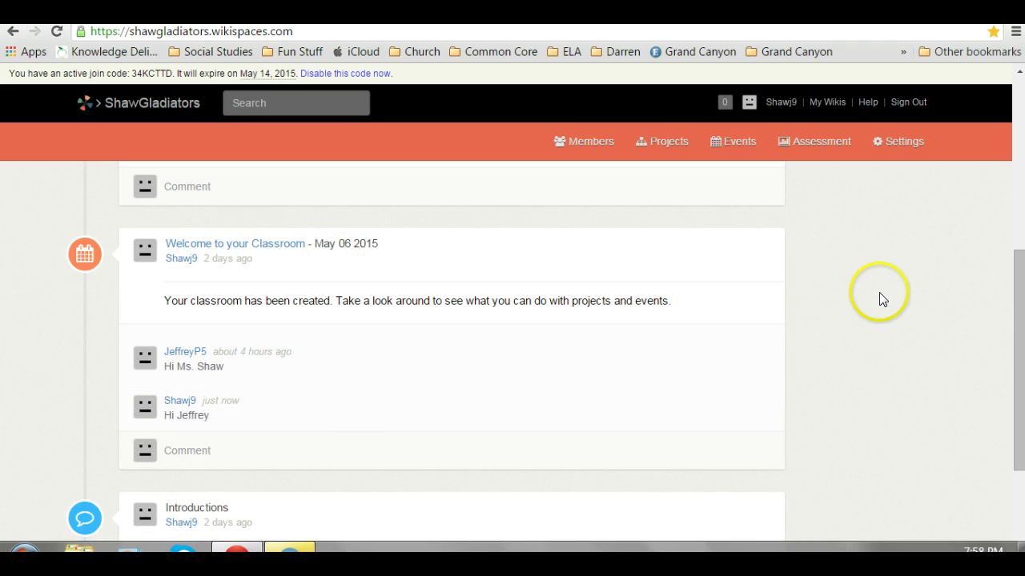
pyautogui.click(1019, 299)
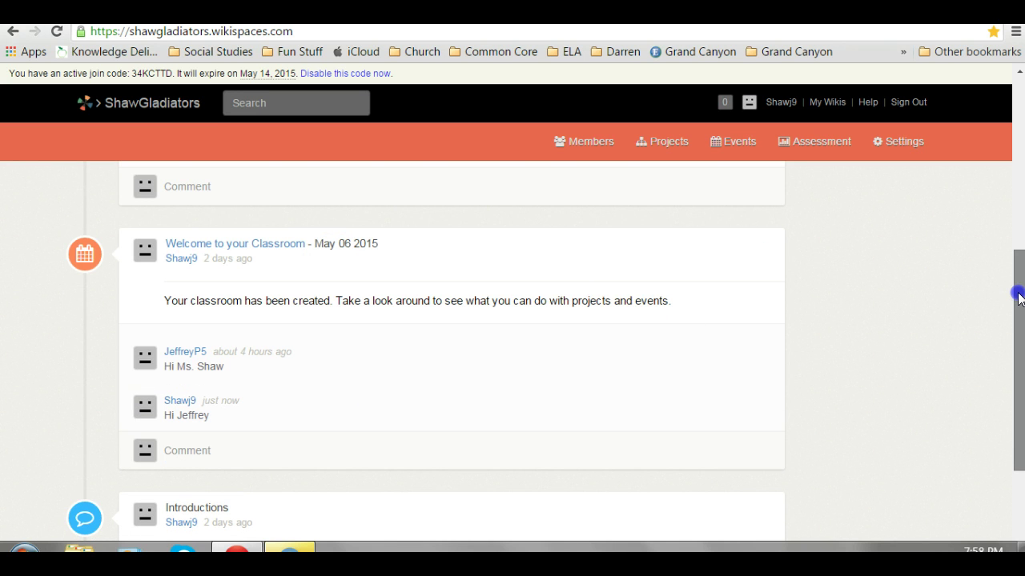
pyautogui.moveTo(1019, 299); pyautogui.dragTo(999, 135)
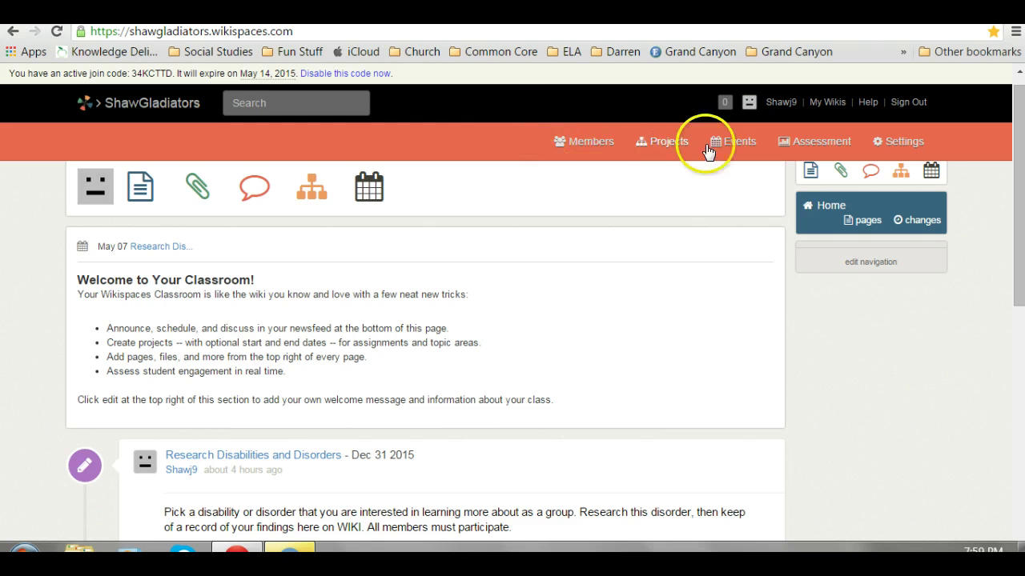
# Add a project titled 'Drums Girls and Dangerous pie Literature group' with a literature-questions-and-discussion description.
pyautogui.click(896, 174)
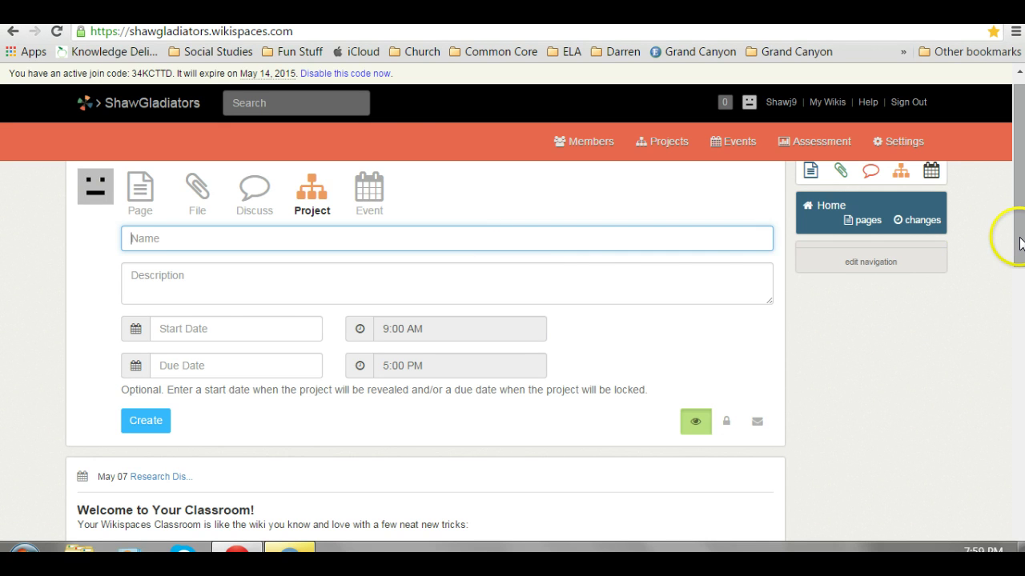
pyautogui.moveTo(1010, 240); pyautogui.dragTo(1014, 399)
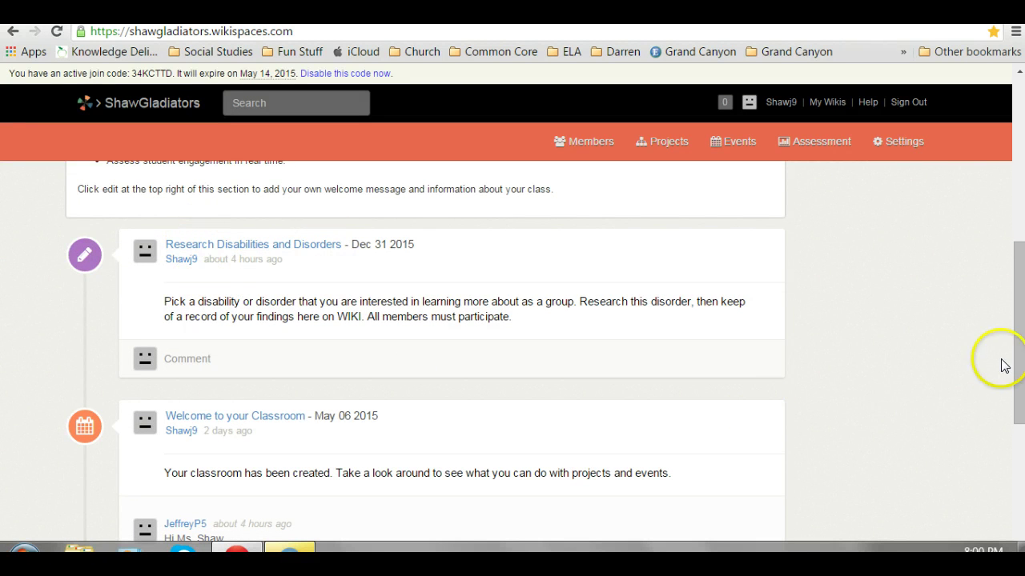
pyautogui.moveTo(1015, 354); pyautogui.dragTo(971, 165)
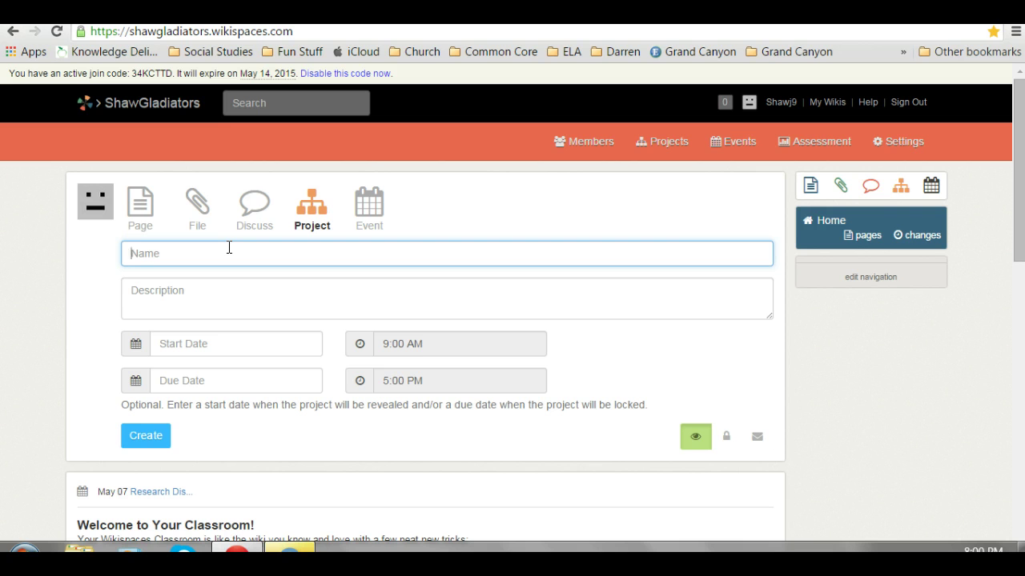
pyautogui.write('Drums Girls and Dangerous')
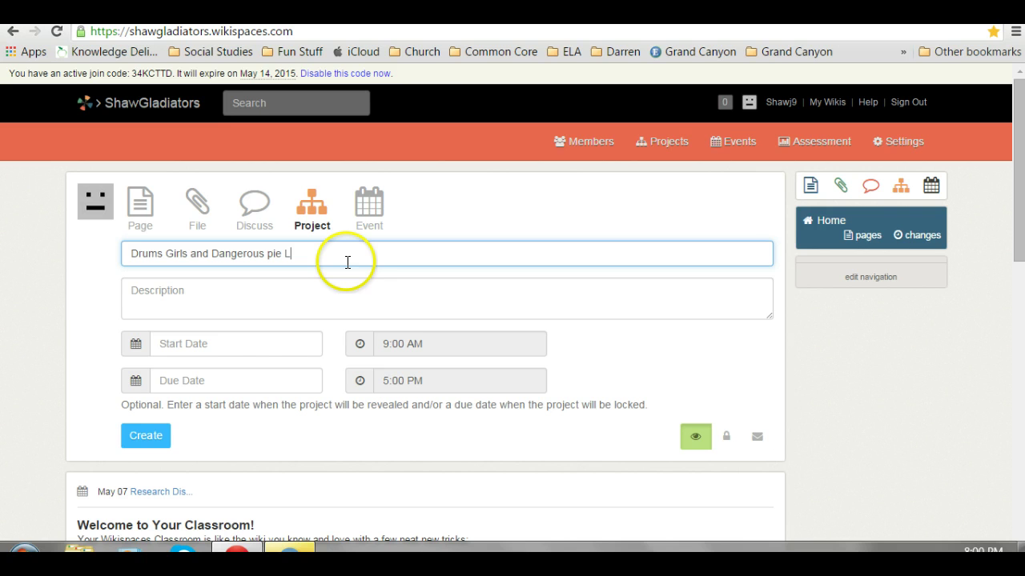
pyautogui.write('pie Literature group')
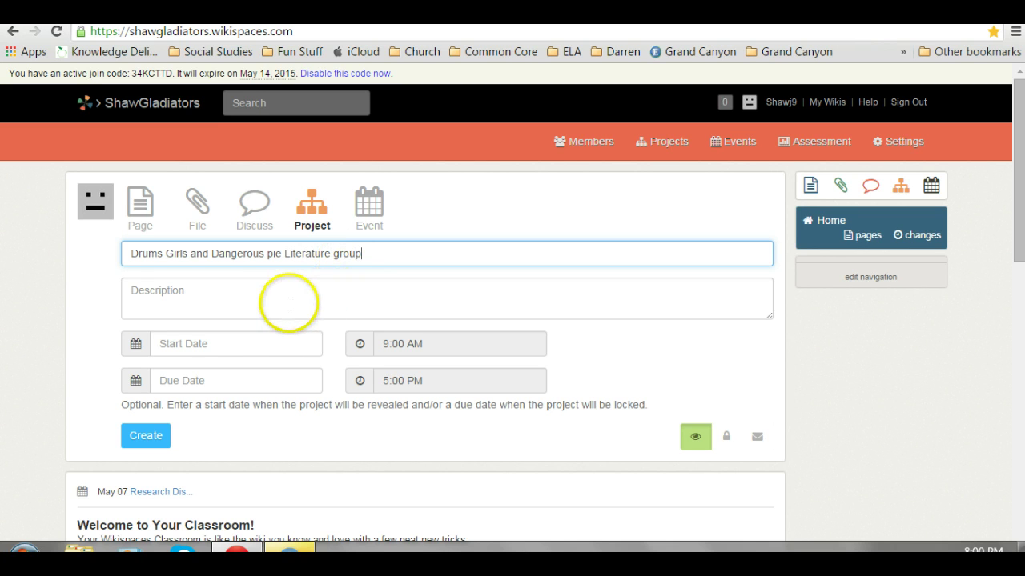
pyautogui.click(290, 303)
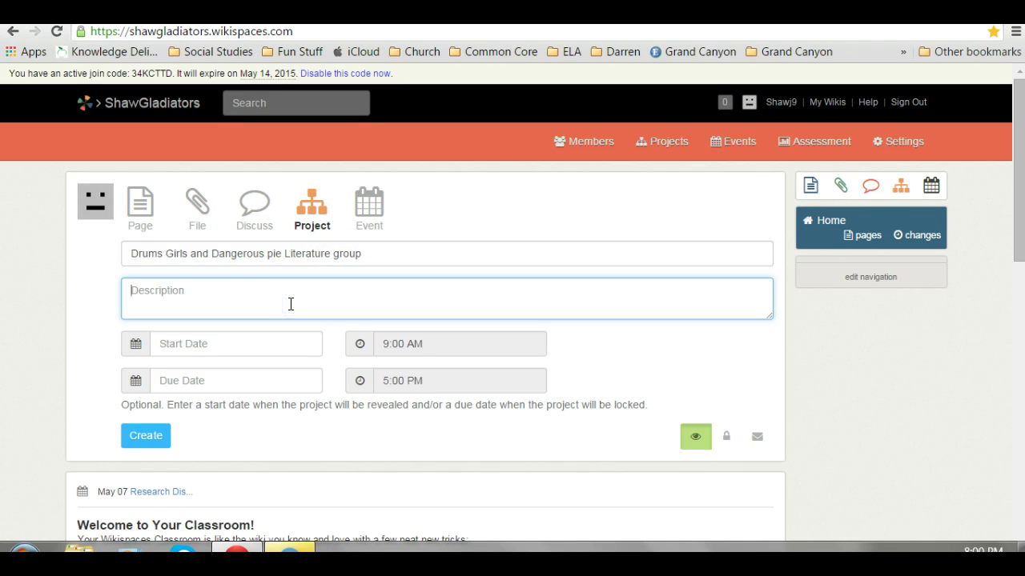
pyautogui.write('This is for your g')
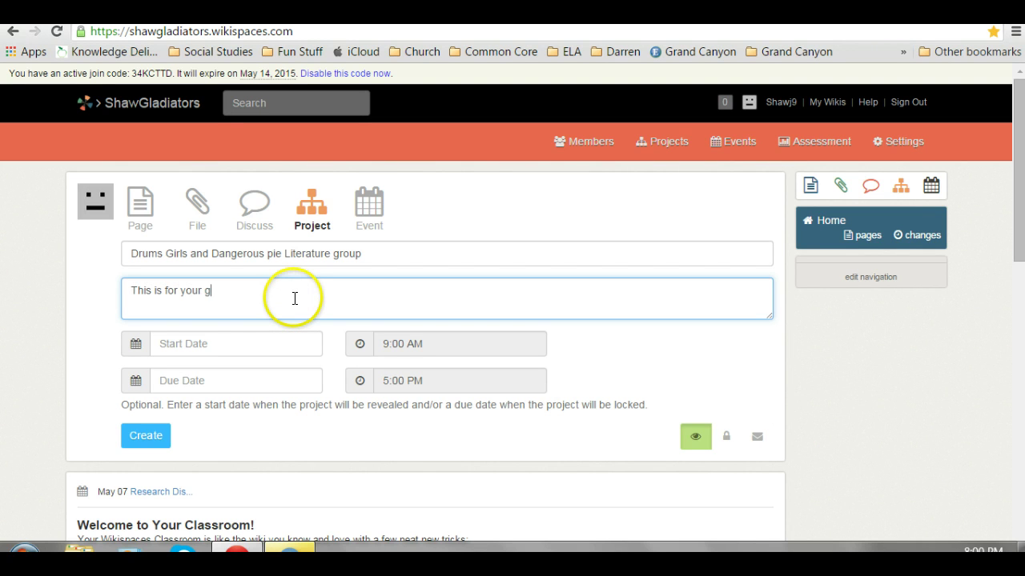
pyautogui.write('roup to complete.')
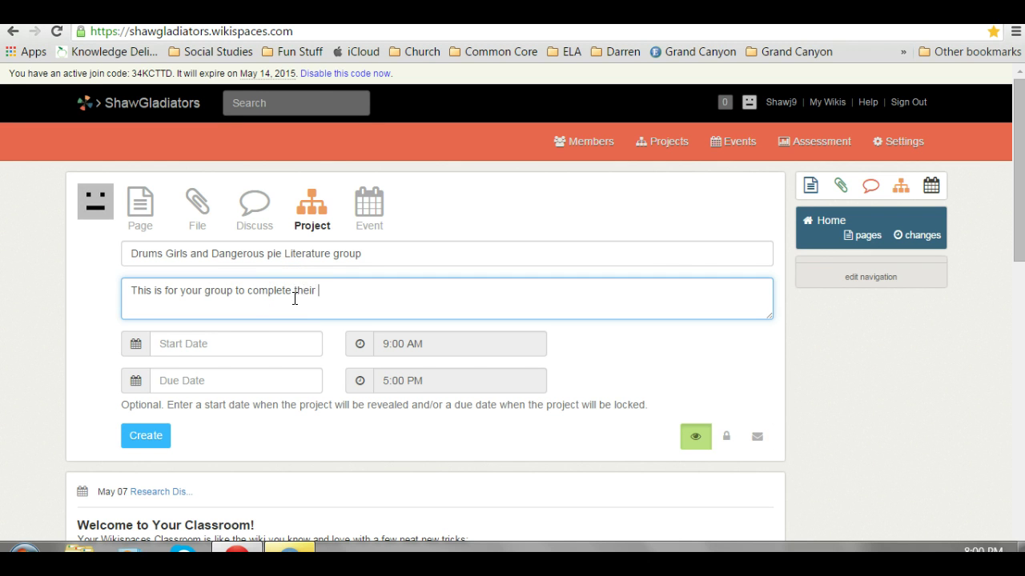
pyautogui.write('their literature questions and ha')
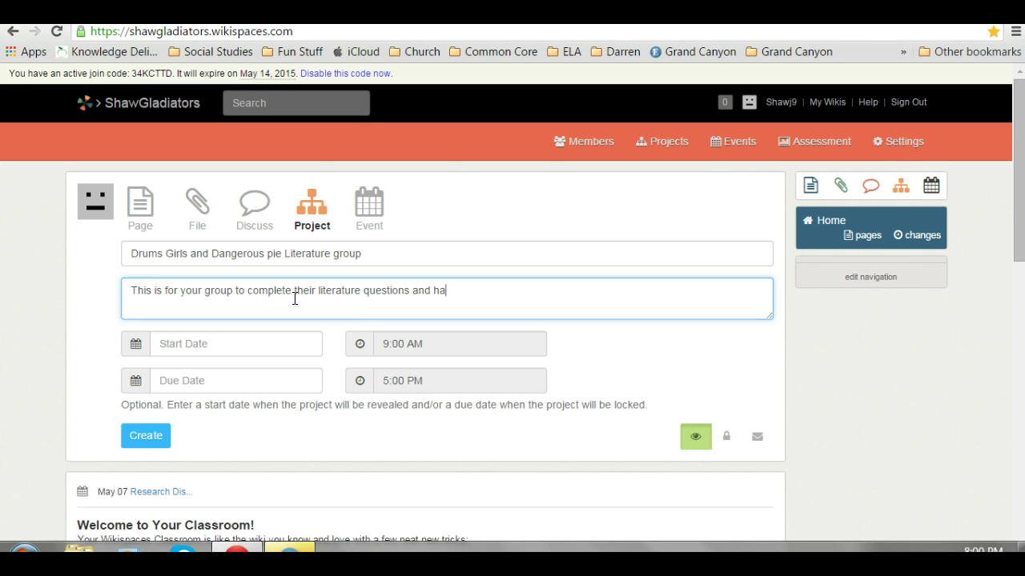
pyautogui.write('ve a discussion.')
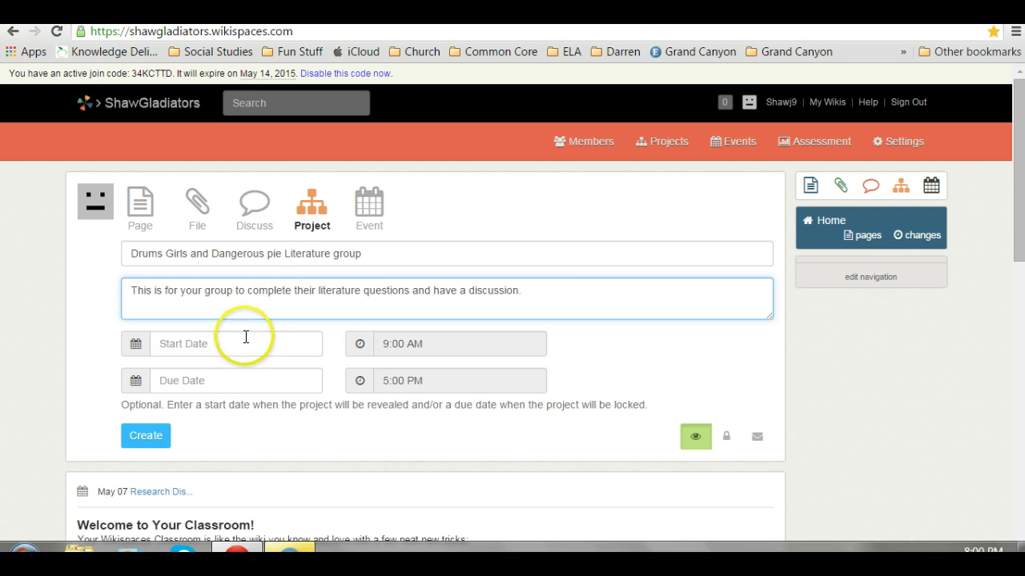
# Set the project start date to 05/18/2015 and the due date to 06/26/2015.
pyautogui.click(136, 348)
pyautogui.click(136, 346)
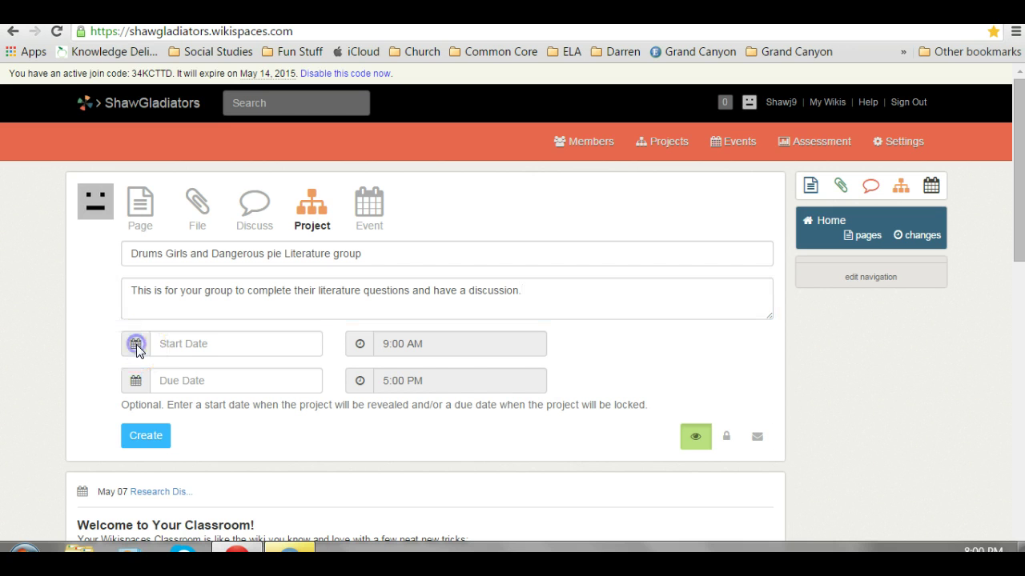
pyautogui.click(167, 344)
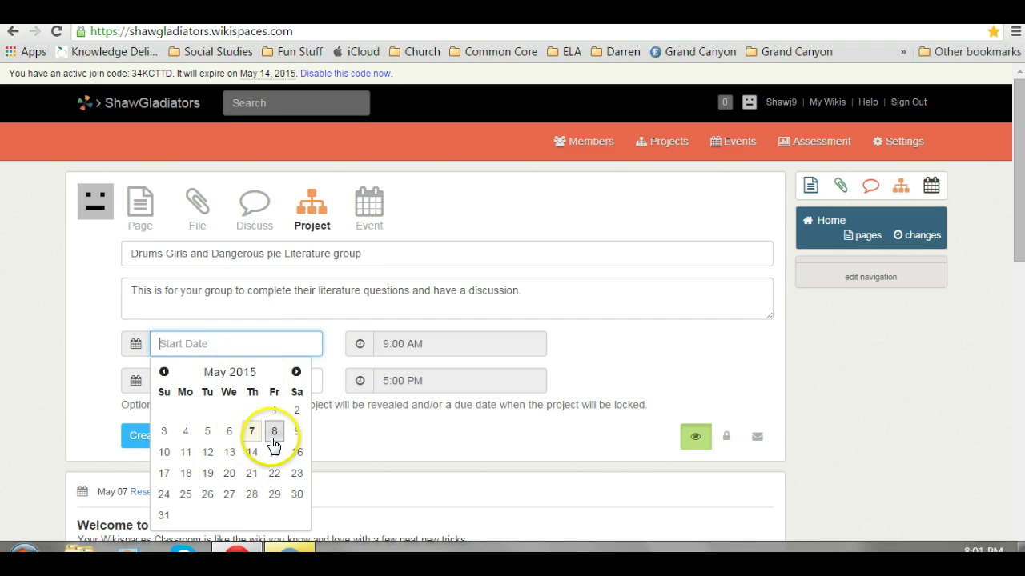
pyautogui.click(185, 475)
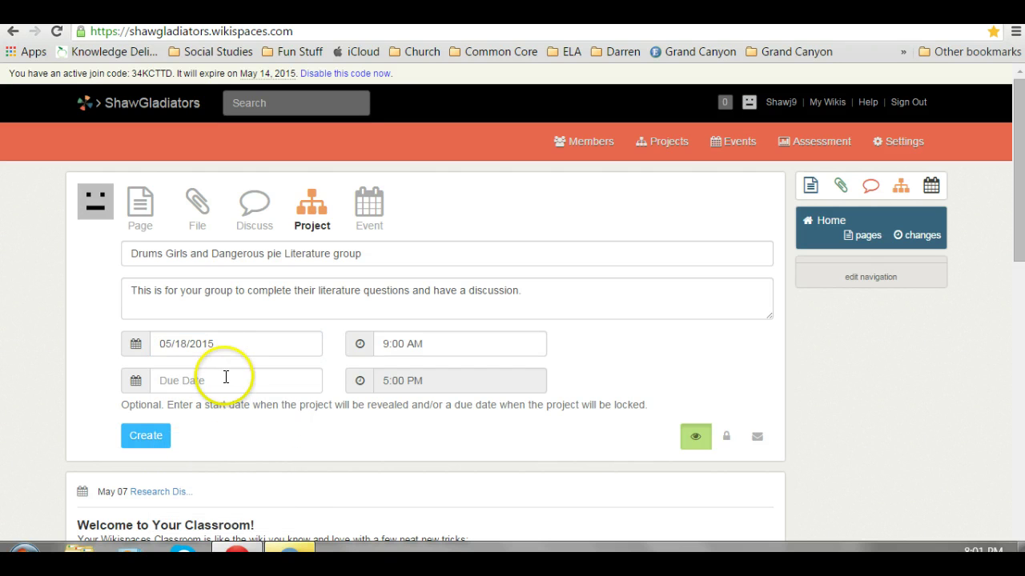
pyautogui.click(225, 378)
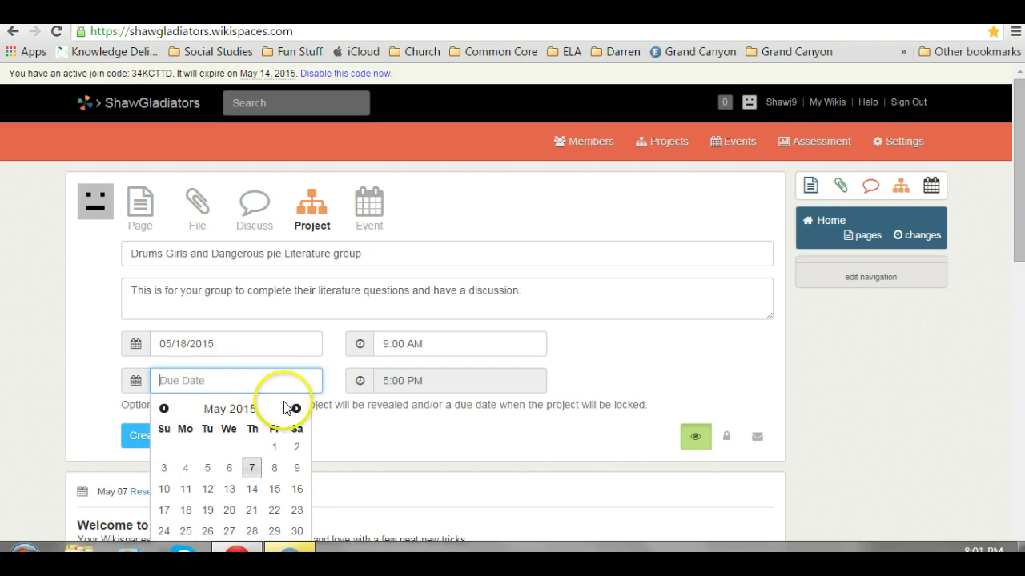
pyautogui.click(296, 409)
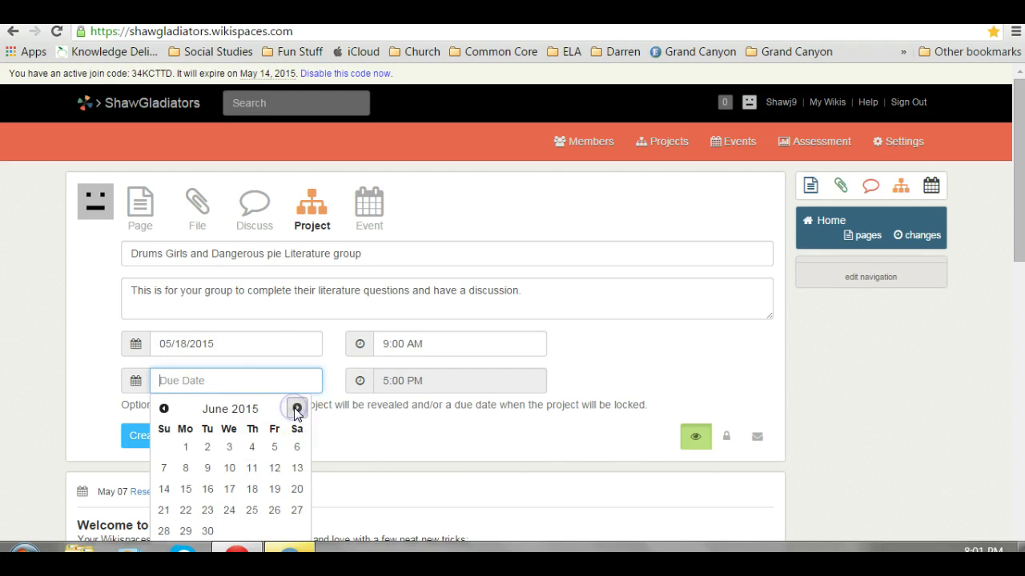
pyautogui.click(275, 512)
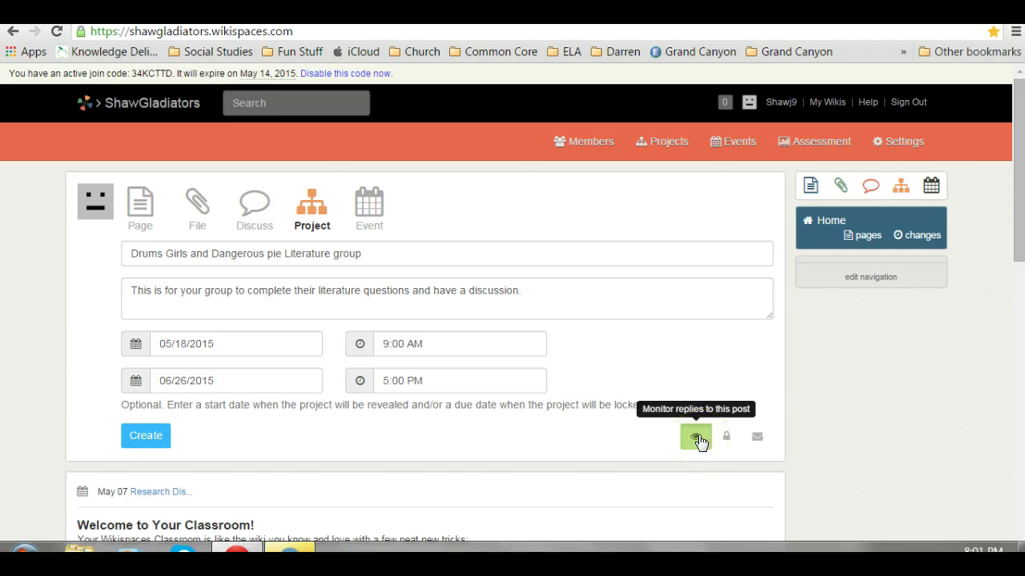
# Toggle the reply-monitoring, comment-permission and e-mail notification options on the project post.
pyautogui.click(698, 439)
pyautogui.click(698, 438)
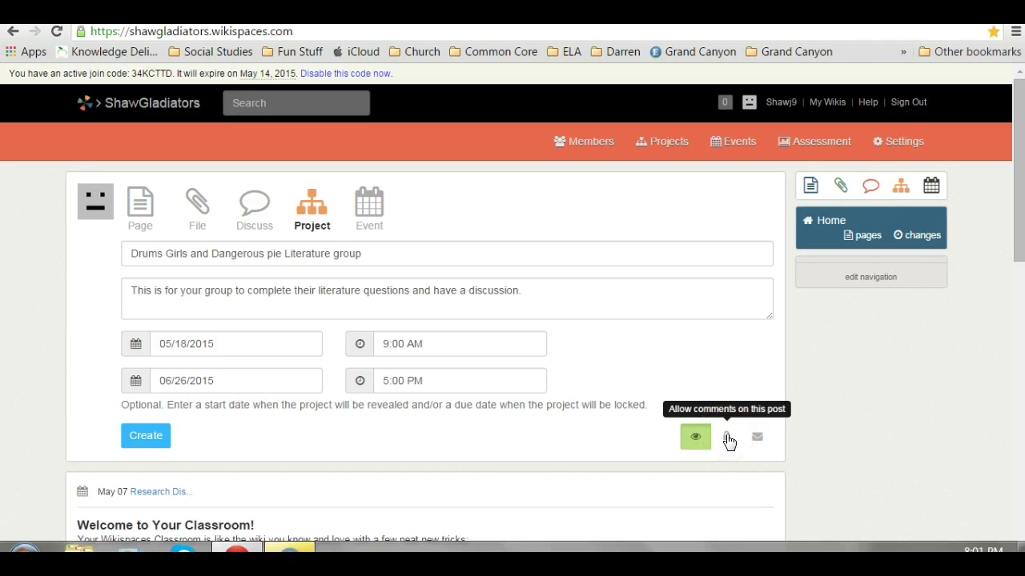
pyautogui.click(727, 438)
pyautogui.click(727, 439)
pyautogui.click(757, 446)
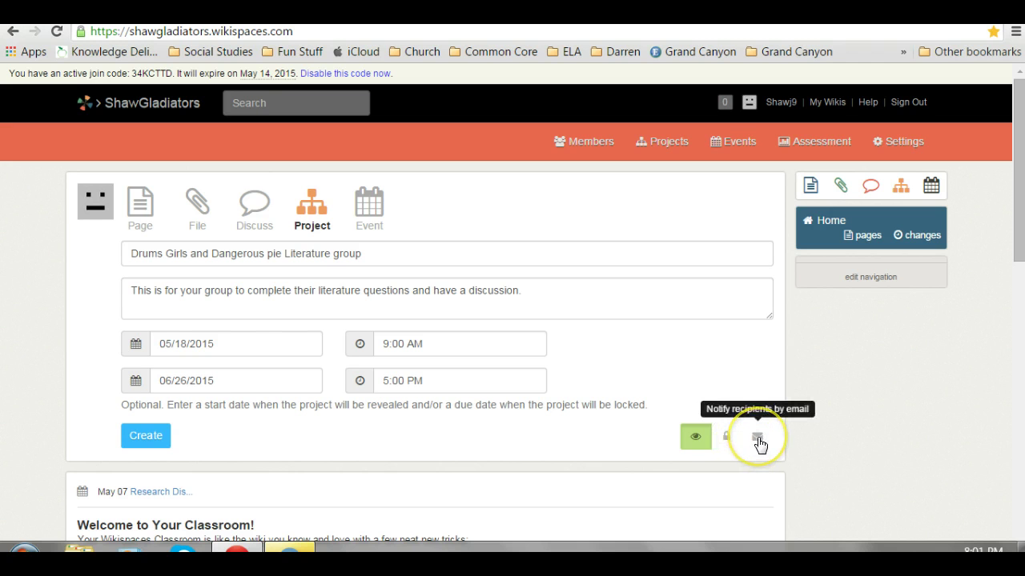
pyautogui.click(758, 442)
# Create the project, then add teams using Research Disabilities and Disorders as the template project.
pyautogui.click(149, 439)
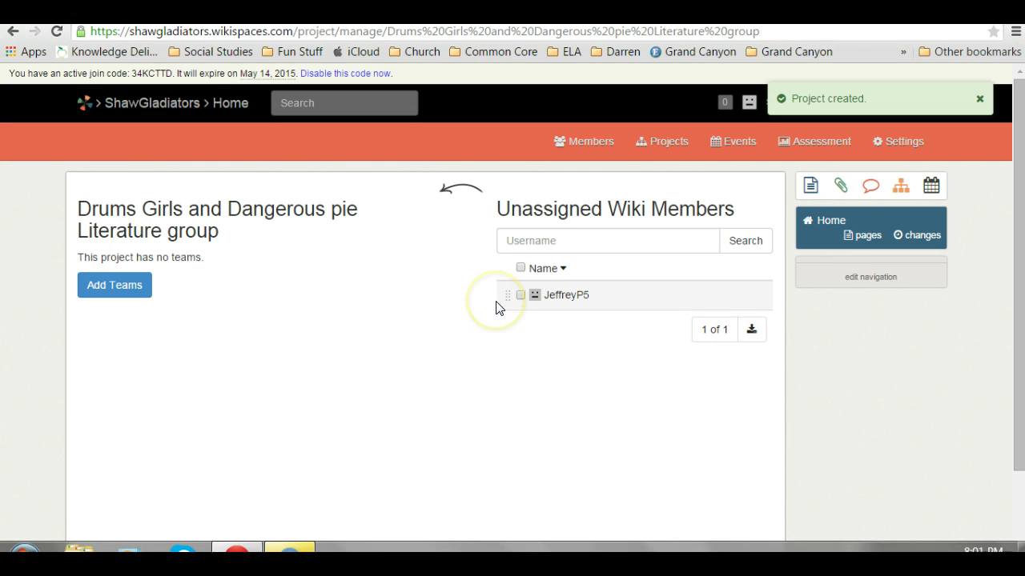
pyautogui.click(117, 290)
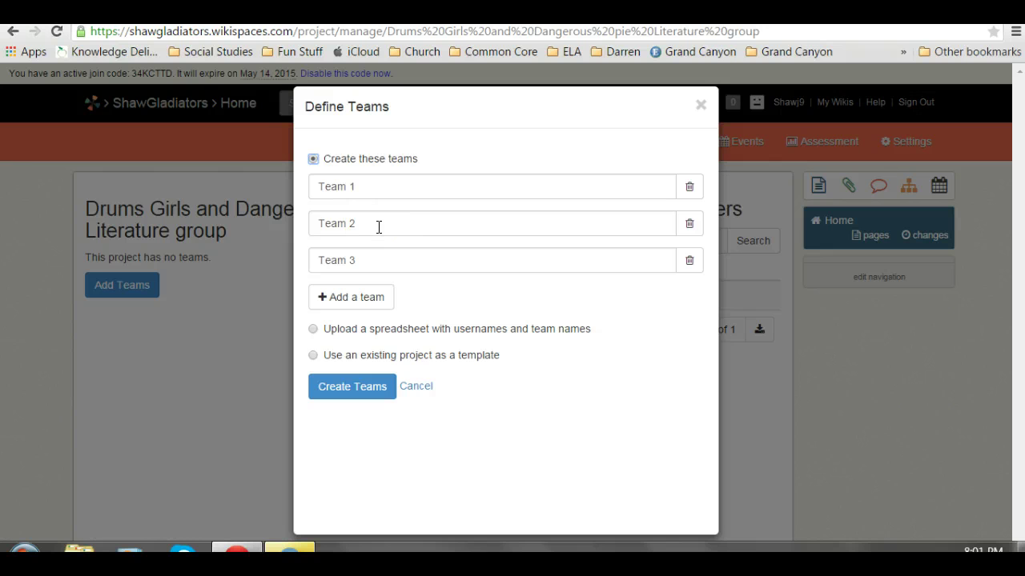
pyautogui.click(313, 355)
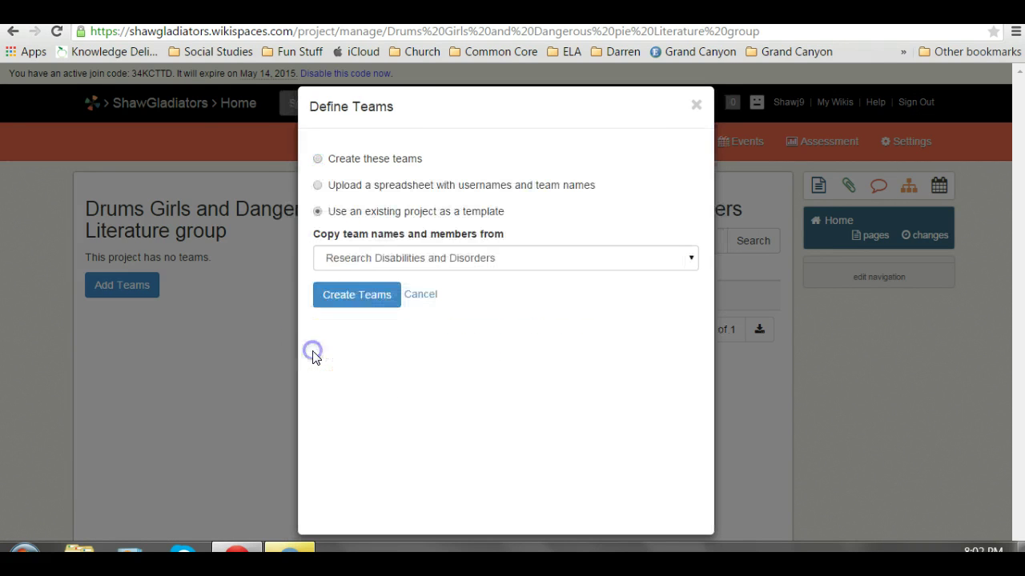
pyautogui.click(353, 296)
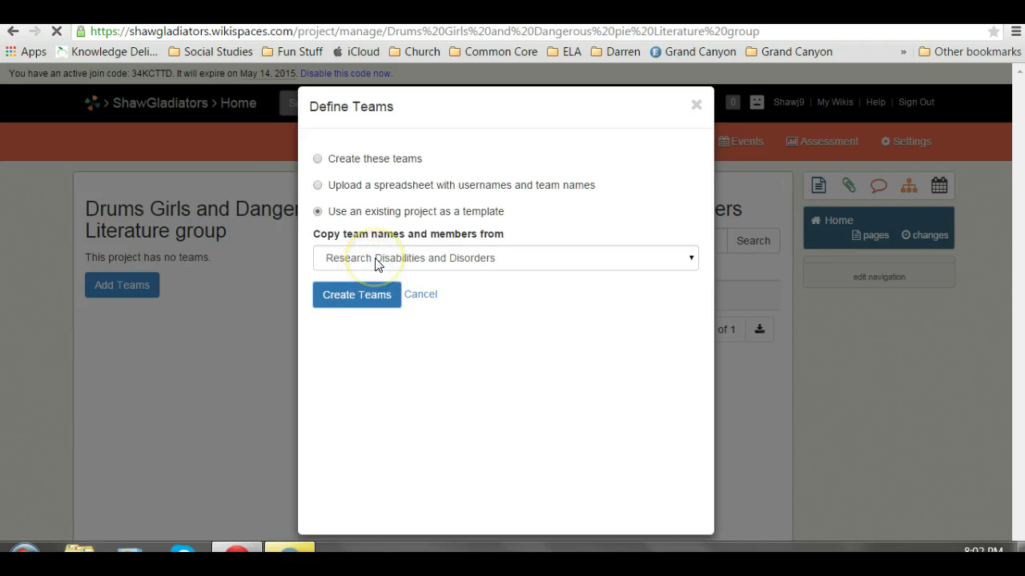
pyautogui.click(376, 261)
pyautogui.click(375, 258)
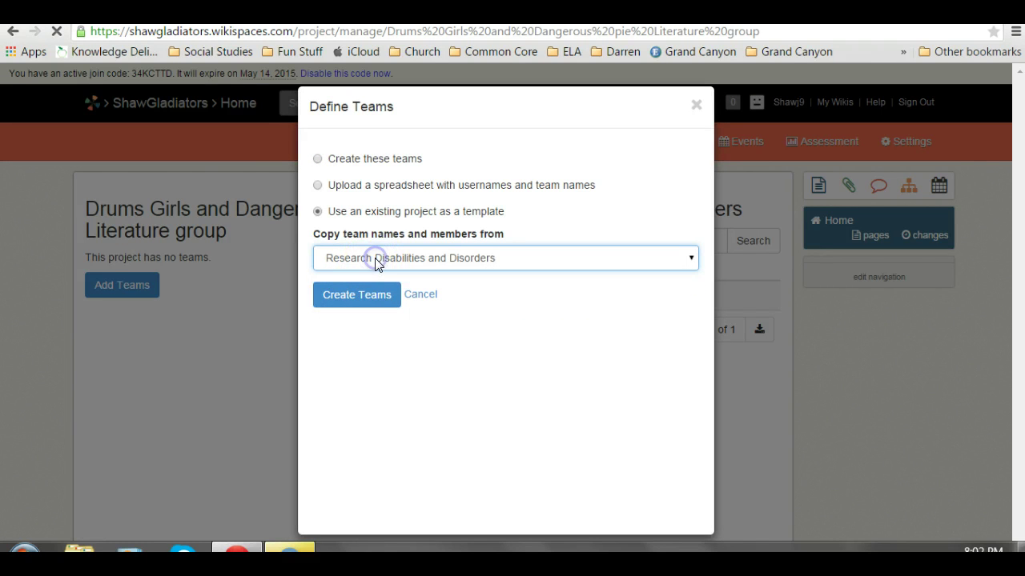
pyautogui.click(359, 292)
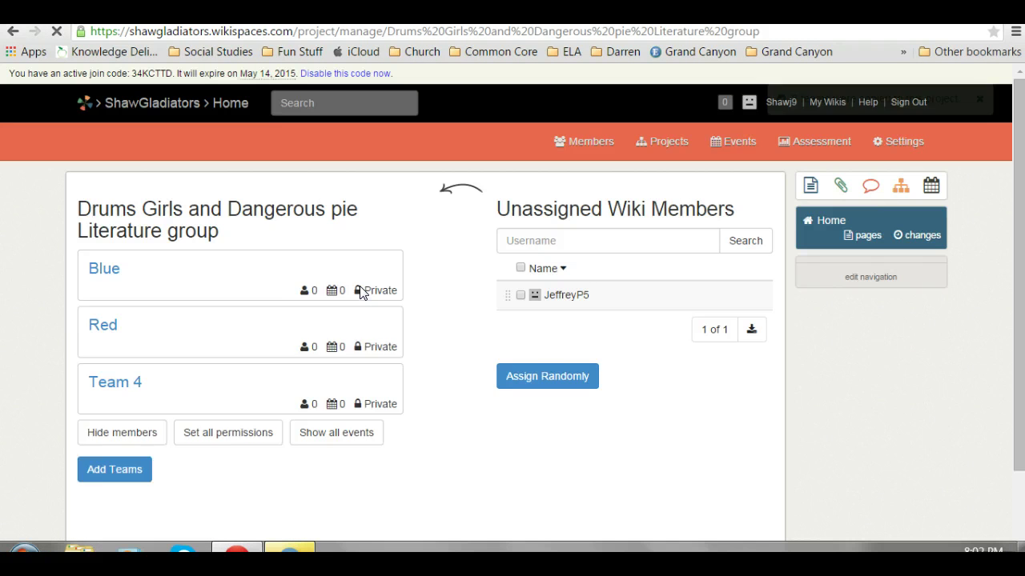
# Move the lone unassigned student from Unassigned Wiki Members into the Blue team.
pyautogui.click(559, 296)
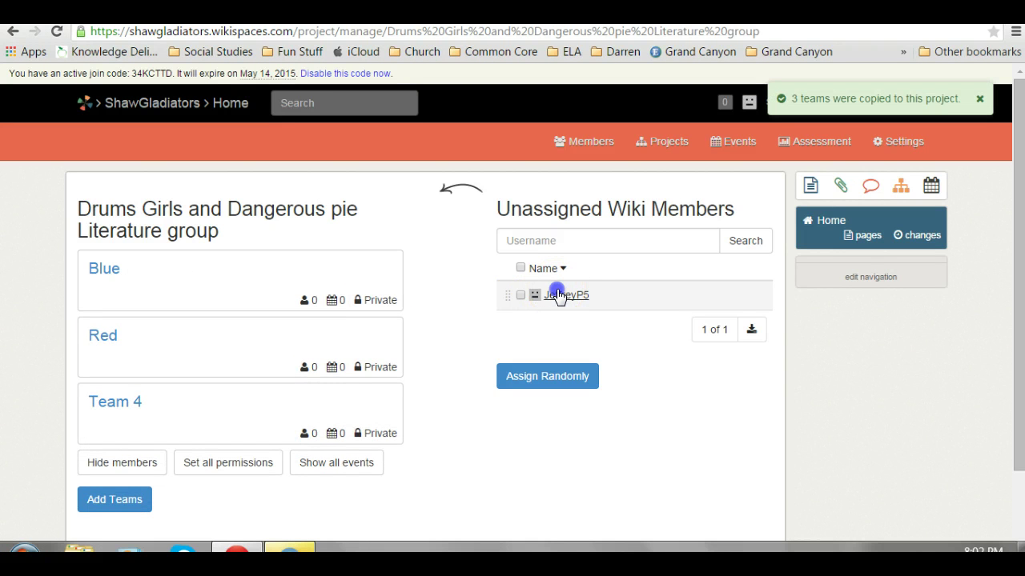
pyautogui.moveTo(559, 296); pyautogui.dragTo(160, 306)
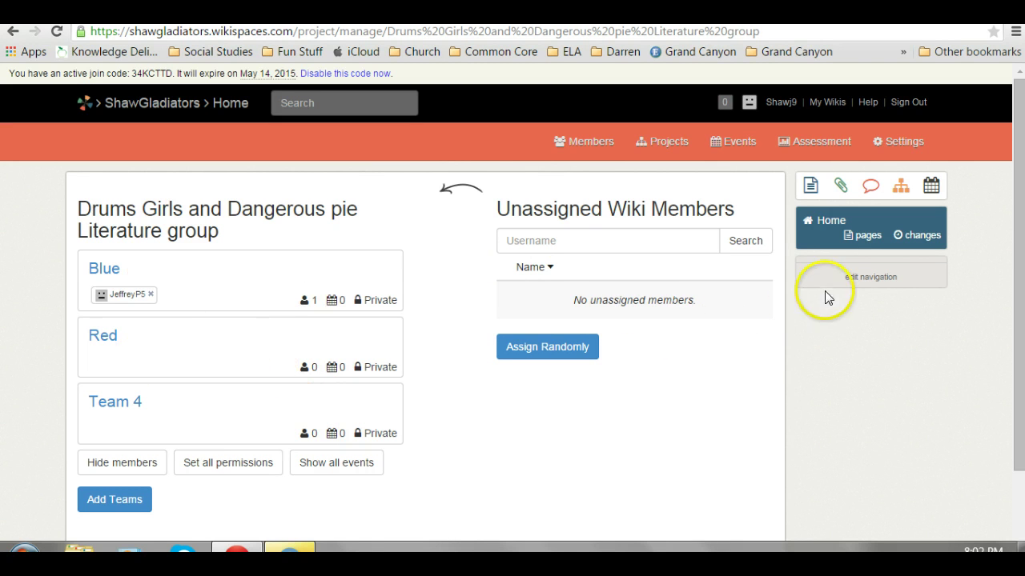
pyautogui.click(1014, 238)
pyautogui.moveTo(1013, 239); pyautogui.dragTo(984, 216)
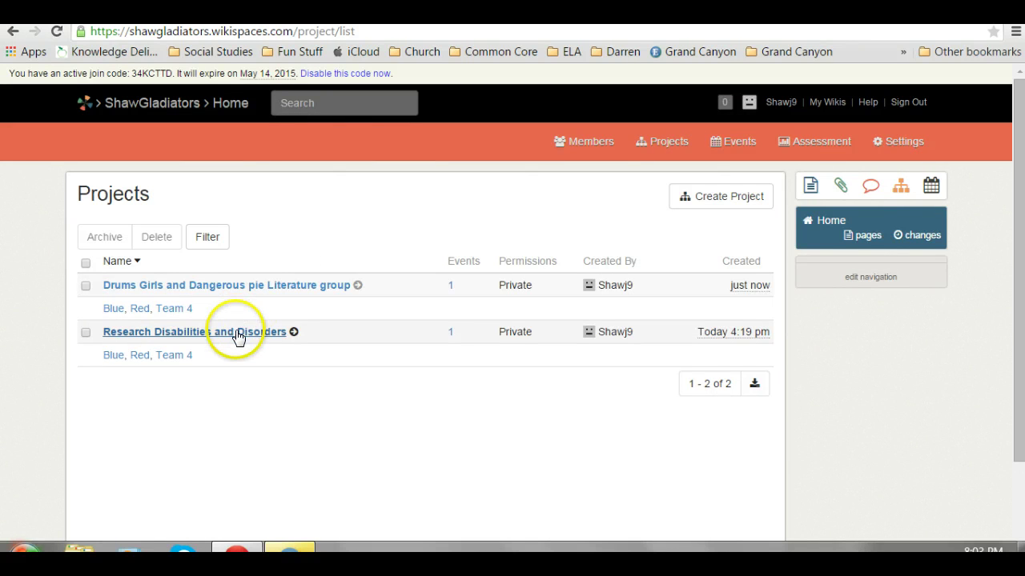
pyautogui.click(238, 333)
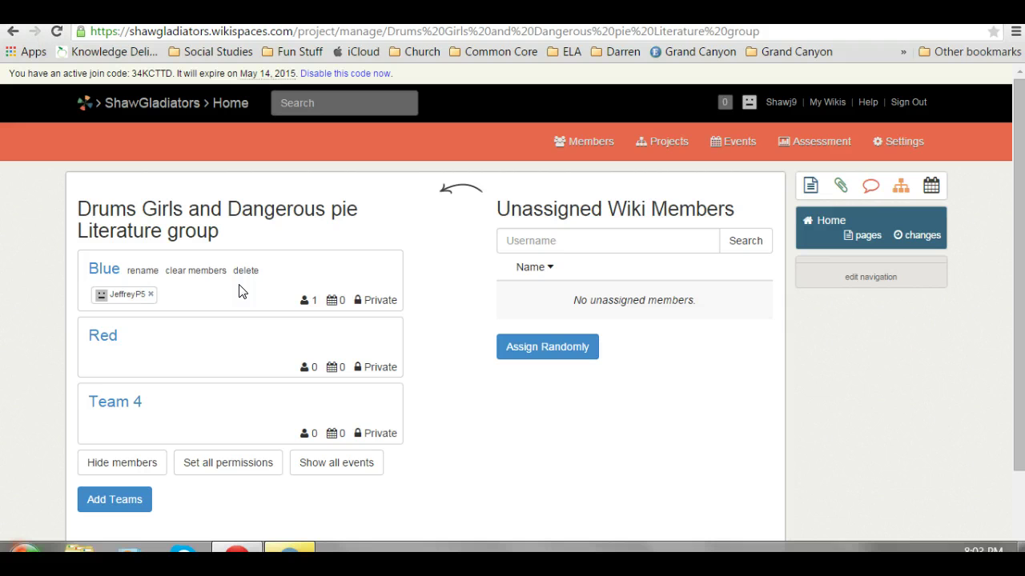
pyautogui.click(629, 418)
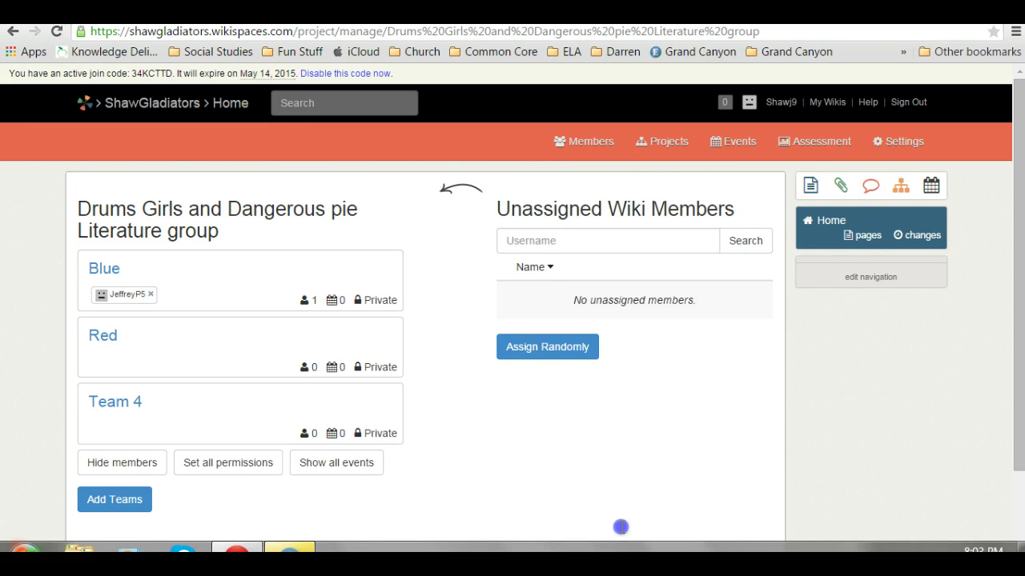
pyautogui.click(1011, 307)
pyautogui.moveTo(1011, 308); pyautogui.dragTo(989, 263)
# Open the Blue team's home page in the page editor.
pyautogui.moveTo(104, 268)
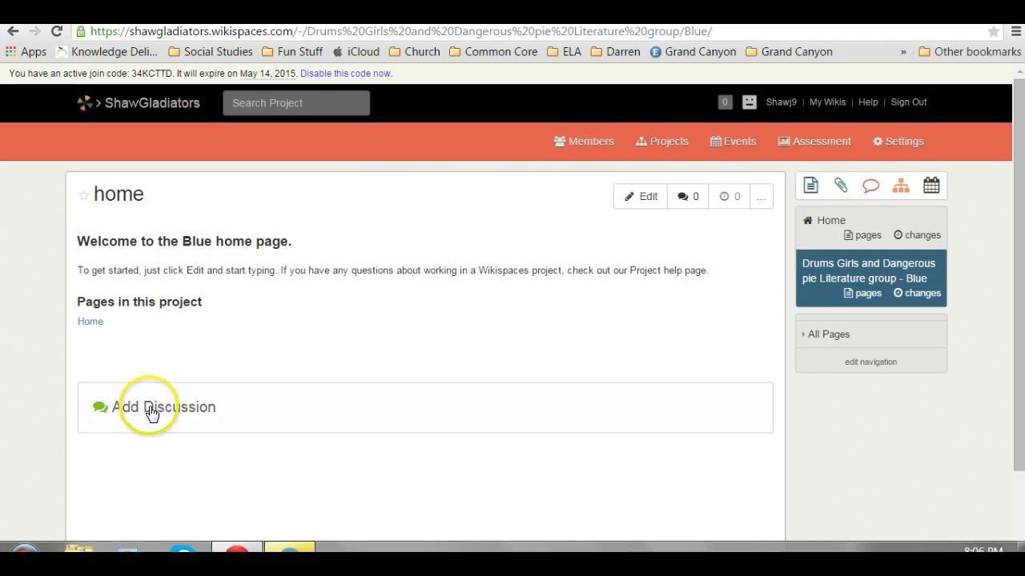
pyautogui.click(652, 198)
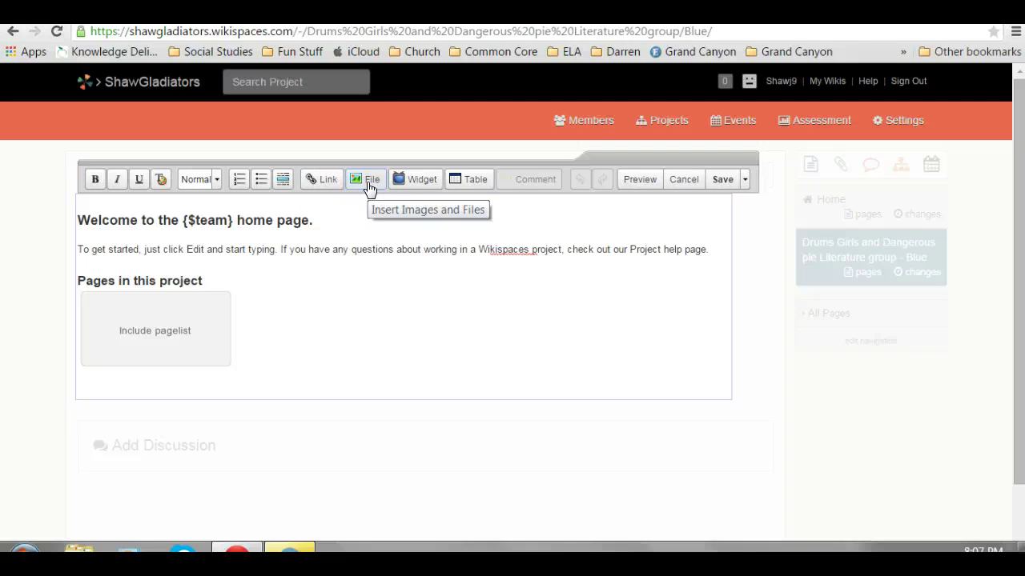
# Bring up the Widgets dialog from the editor toolbar.
pyautogui.click(416, 181)
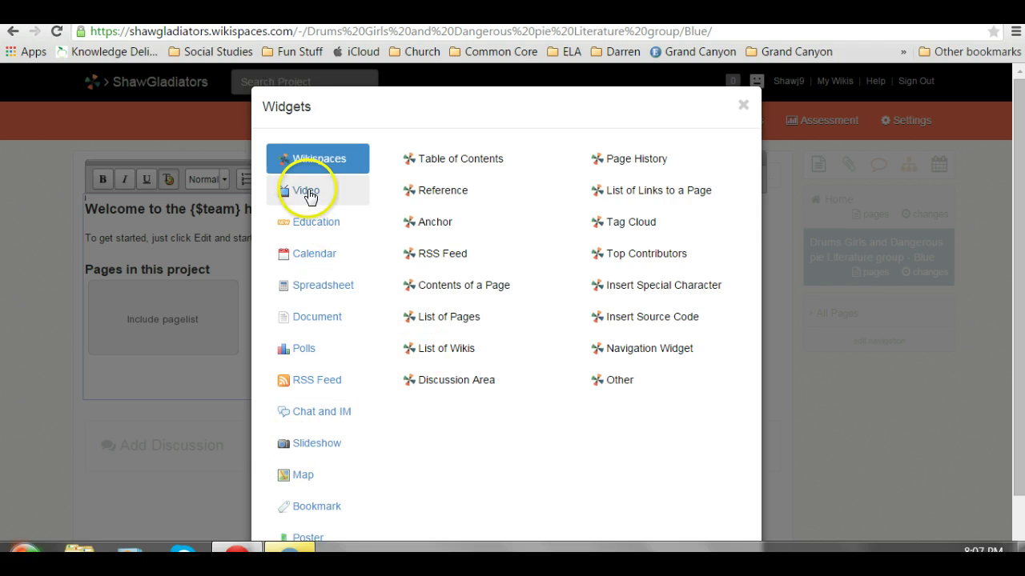
# Browse the Spreadsheet widget category, then dismiss the Widgets dialog and resume editing the page text.
pyautogui.click(318, 285)
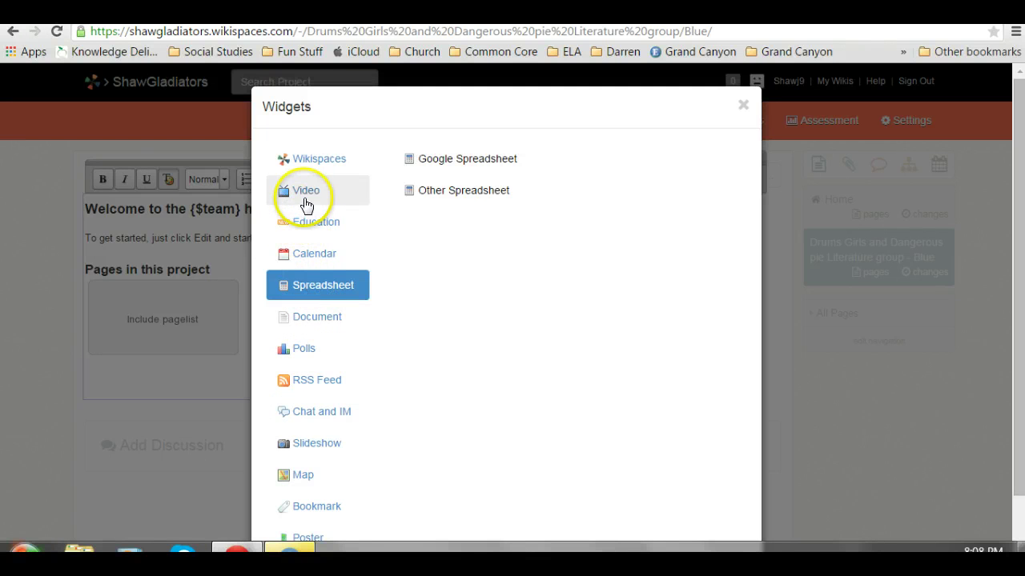
pyautogui.click(743, 105)
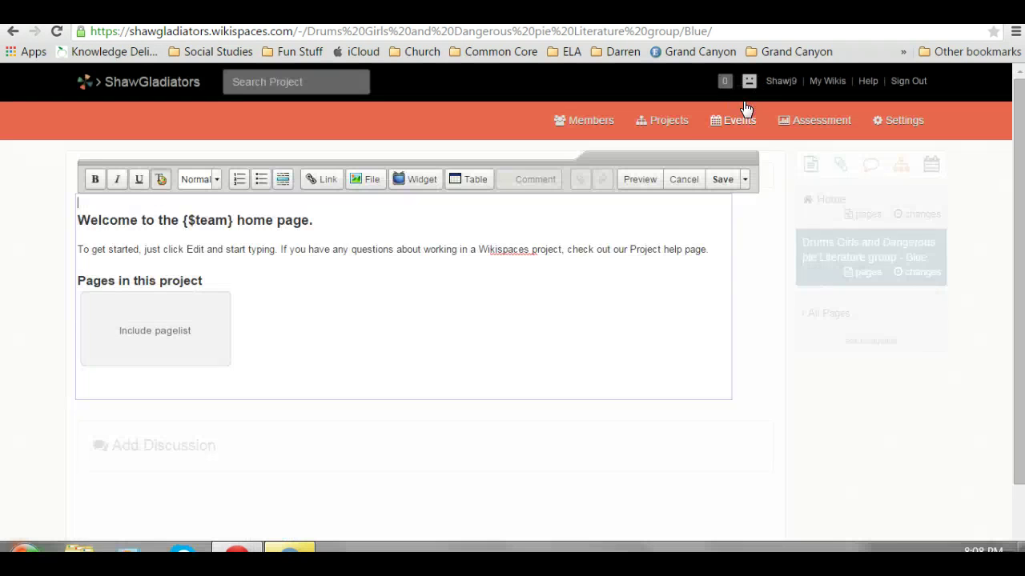
pyautogui.click(470, 249)
# Go to Projects, then Assessment, to view each member's 30-minute engagement chart.
pyautogui.click(663, 121)
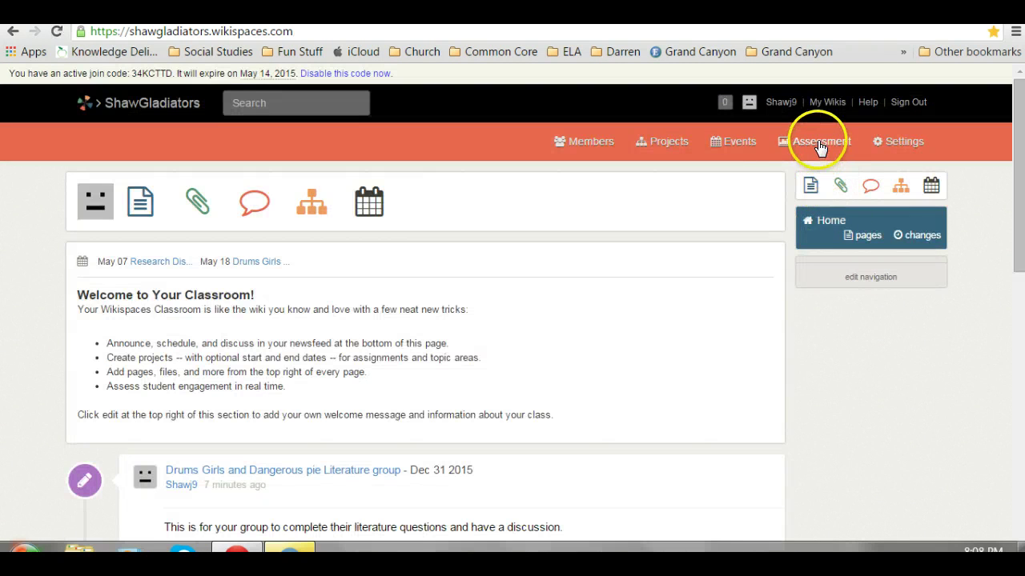
pyautogui.click(818, 144)
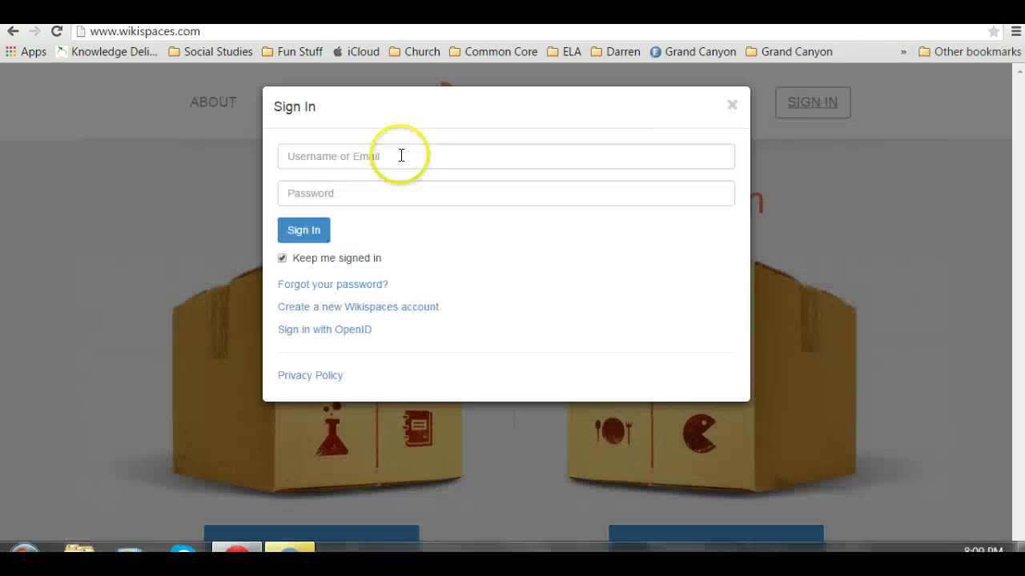
# Put the cursor in the Username or Email field of the Wikispaces Sign In dialog.
pyautogui.click(399, 155)
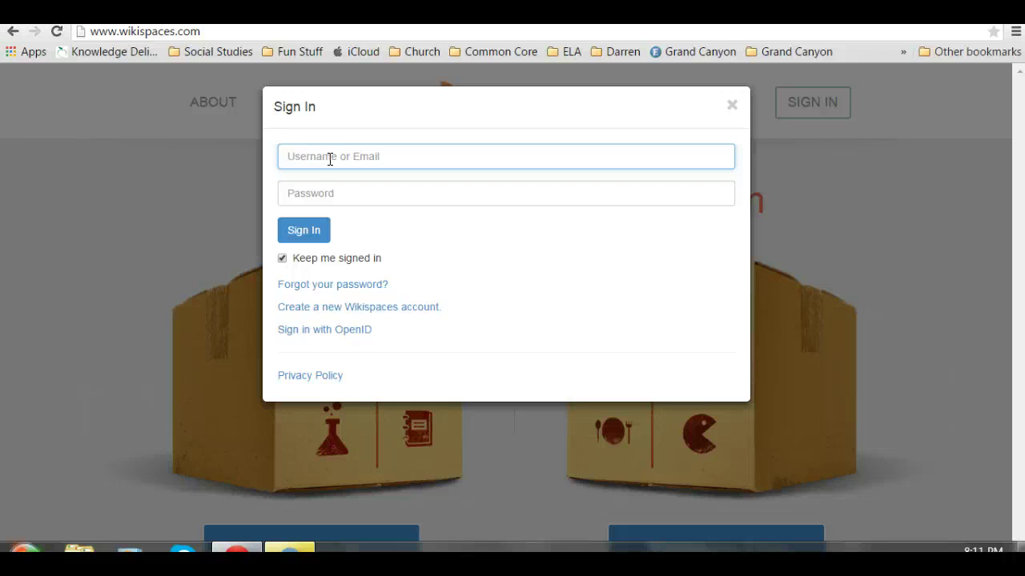
# Enter the student's username and password and submit the sign-in form.
pyautogui.write('Jef')
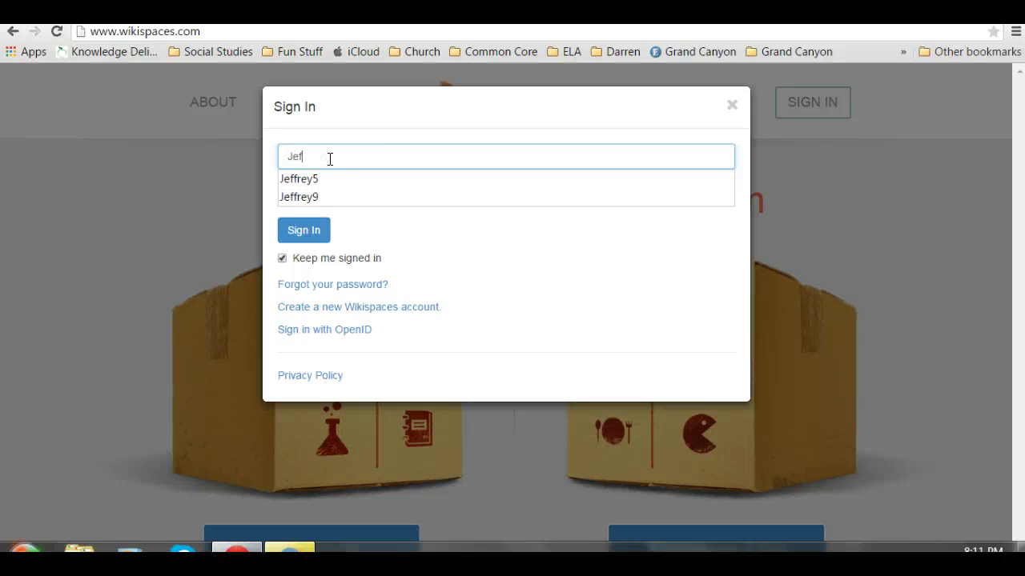
pyautogui.write('freyp5')
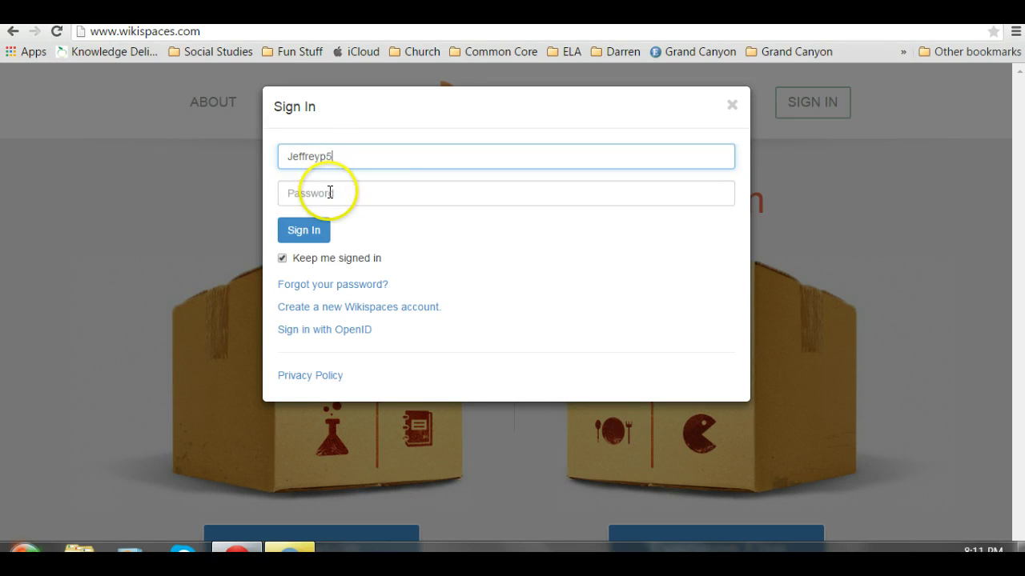
pyautogui.click(330, 194)
pyautogui.write('•')
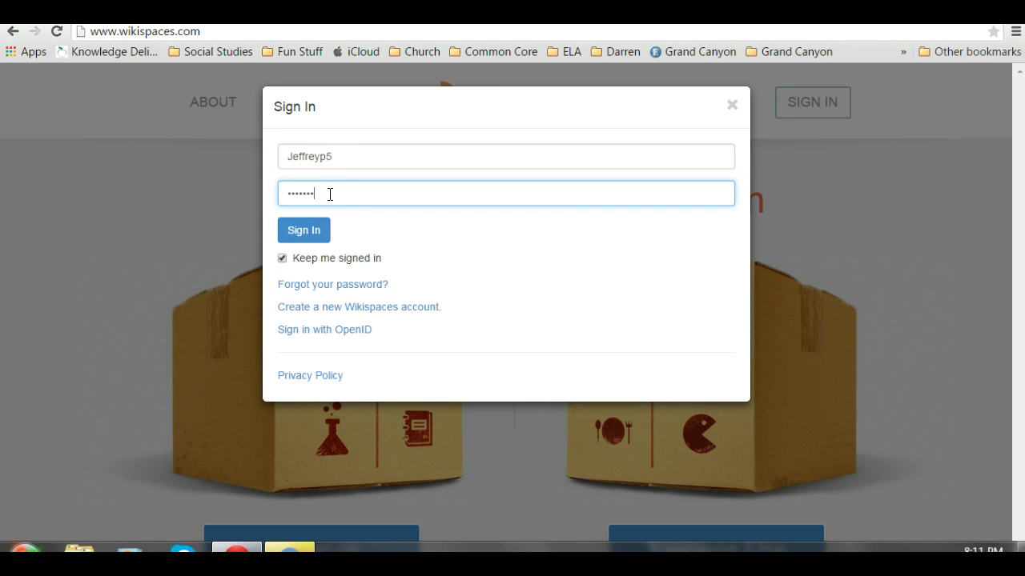
pyautogui.press('Return')
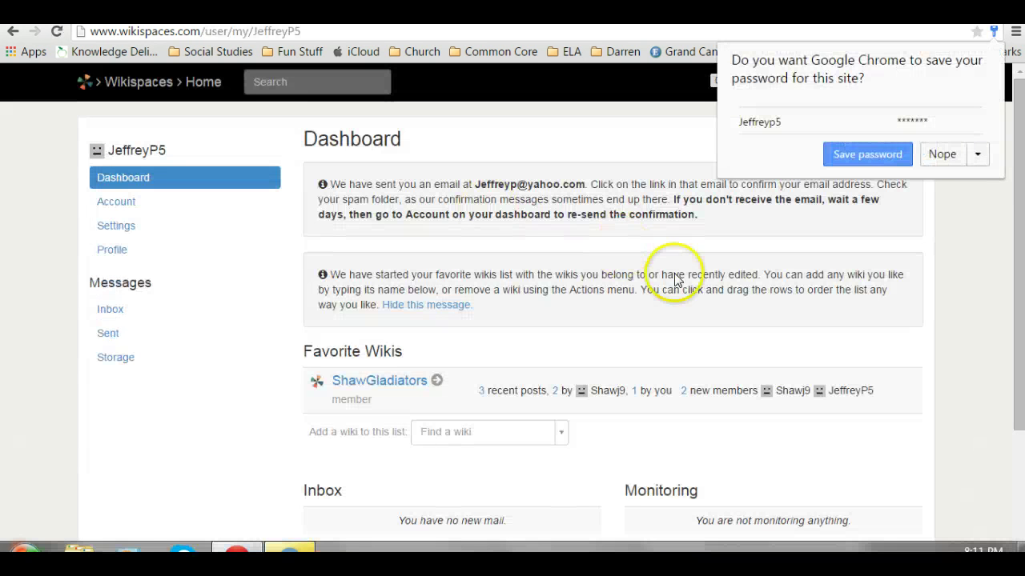
# Decline Chrome's password-saving offer and open ShawGladiators from the Dashboard's Favorite Wikis.
pyautogui.click(942, 154)
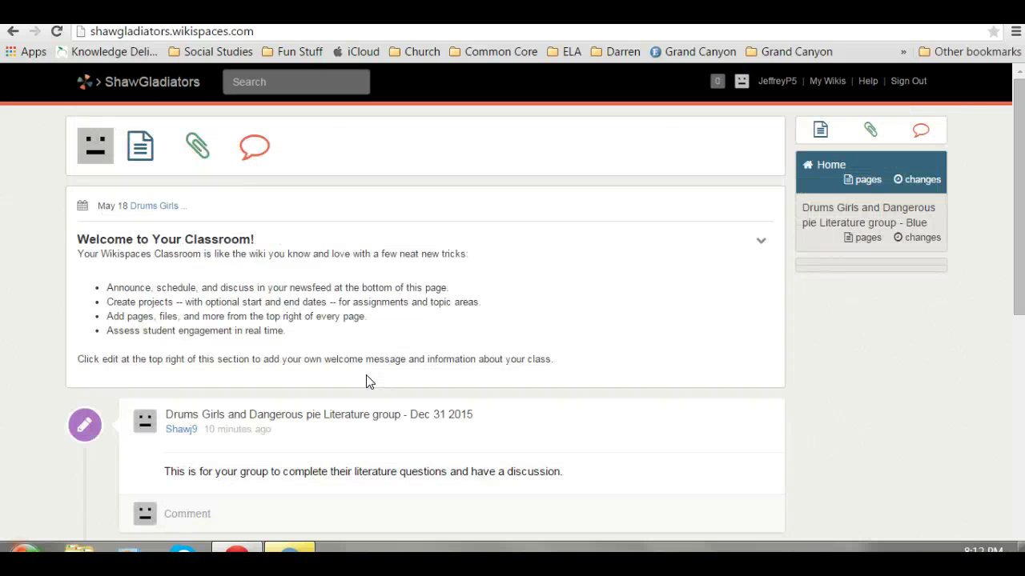
pyautogui.click(12, 31)
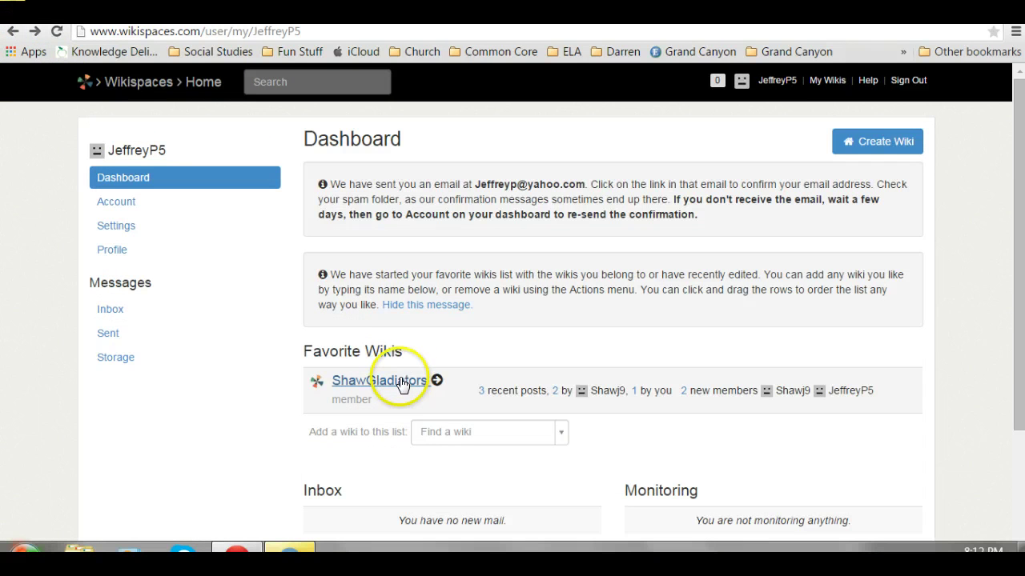
pyautogui.click(401, 382)
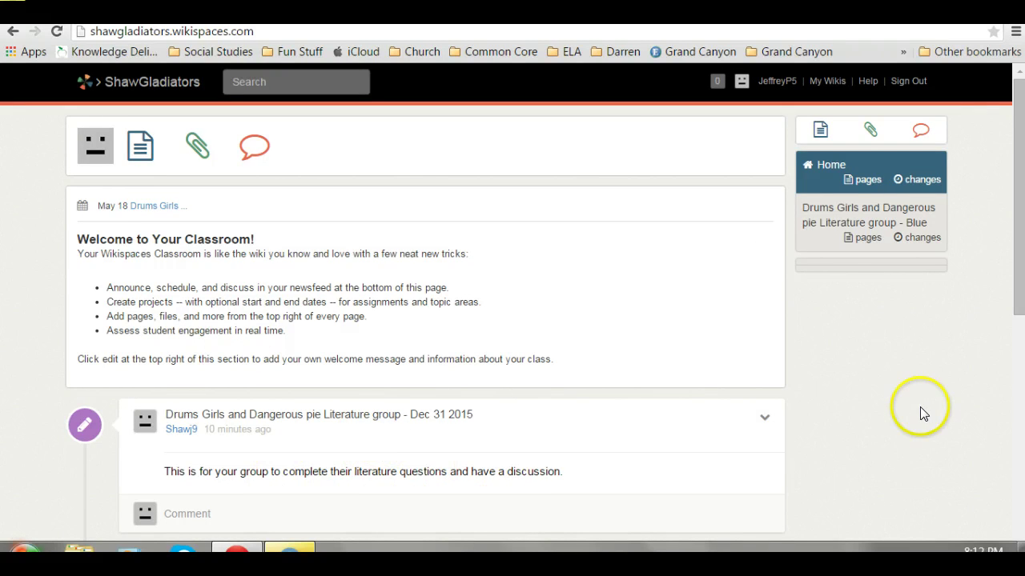
pyautogui.click(1019, 258)
pyautogui.moveTo(1019, 258); pyautogui.dragTo(996, 379)
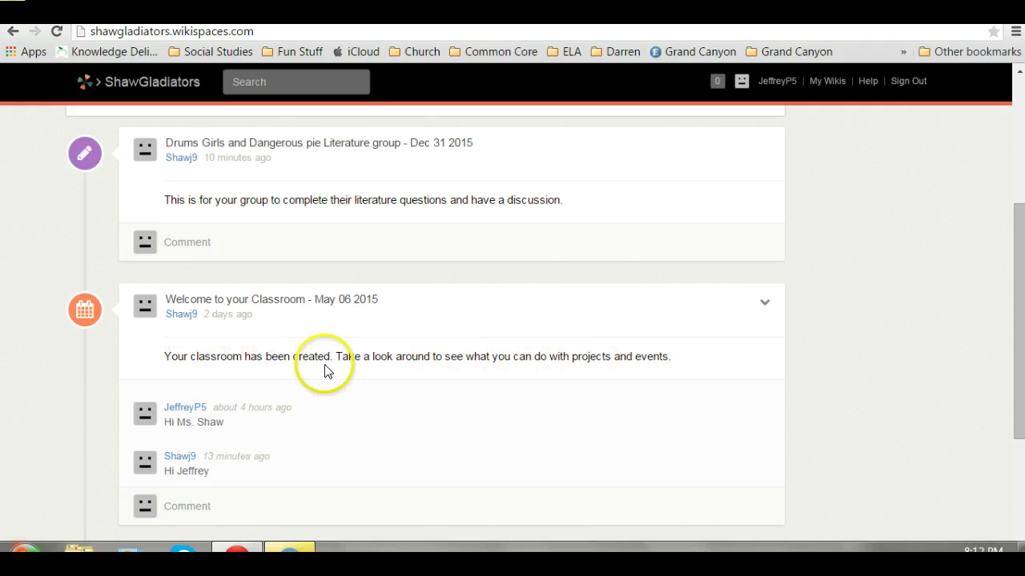
pyautogui.moveTo(1013, 259); pyautogui.dragTo(993, 128)
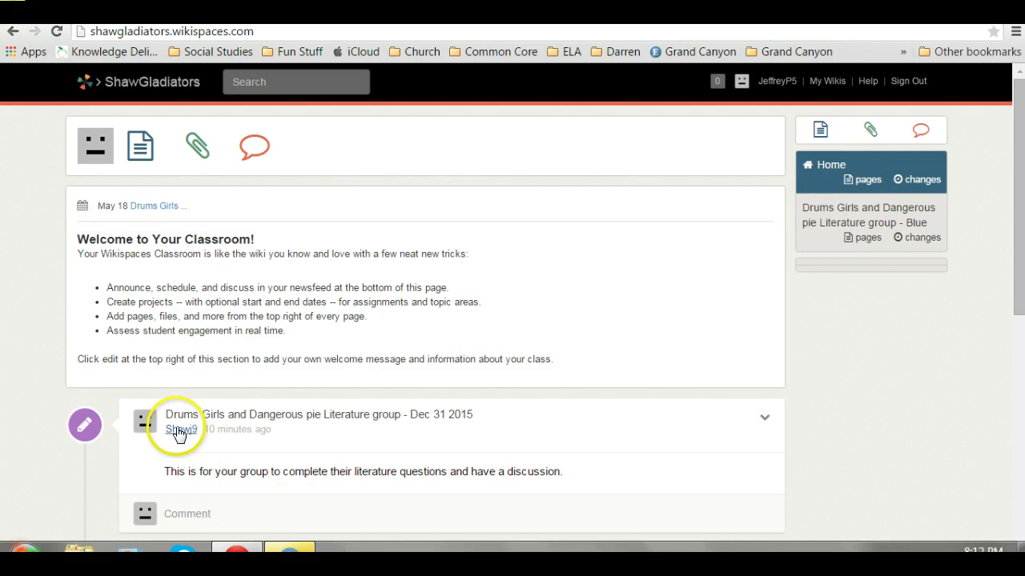
pyautogui.click(78, 424)
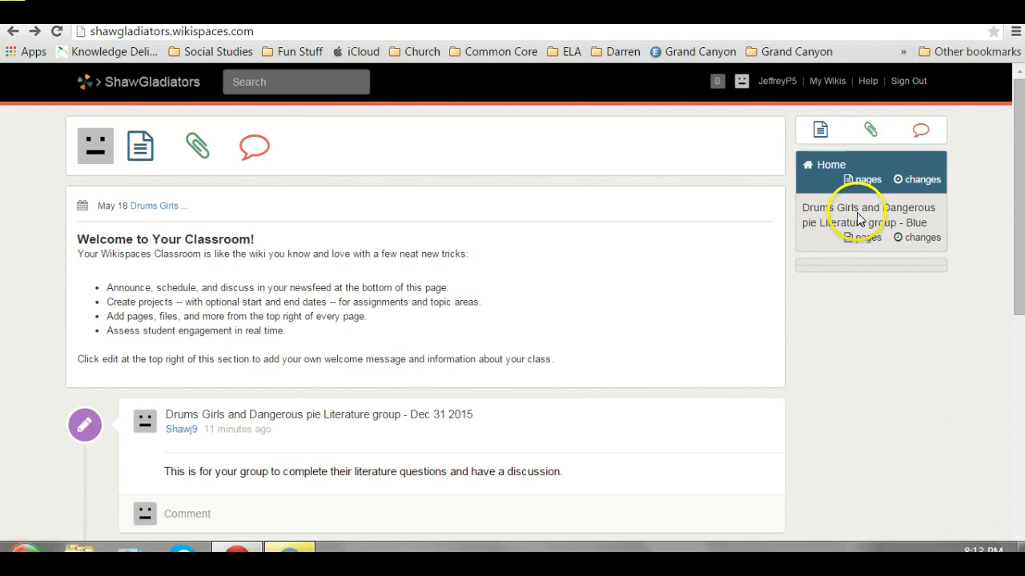
# Open the 'Drums Girls and Dangerous pie Literature group - Blue' page, leaving its editor without changes.
pyautogui.click(858, 220)
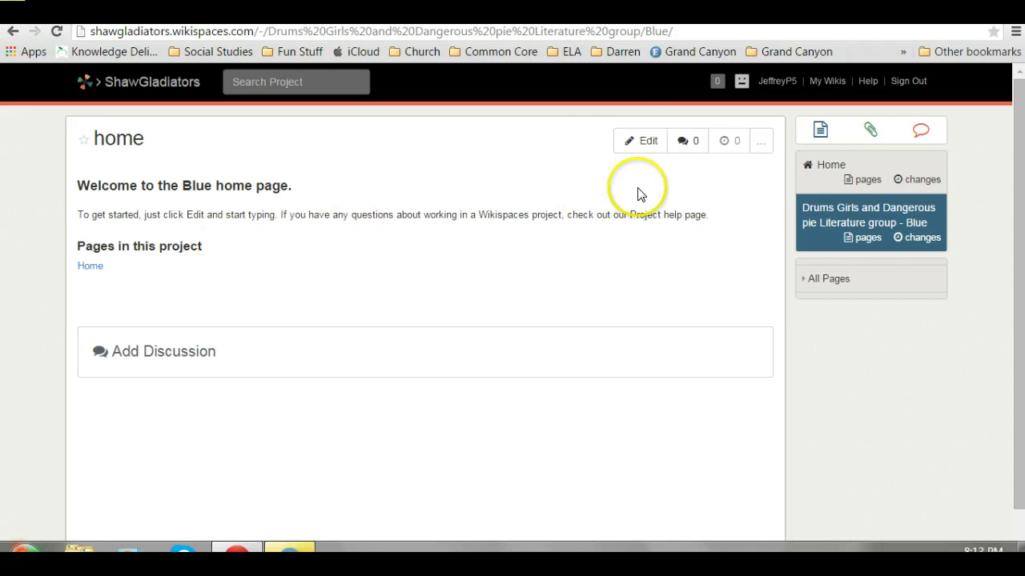
pyautogui.click(641, 143)
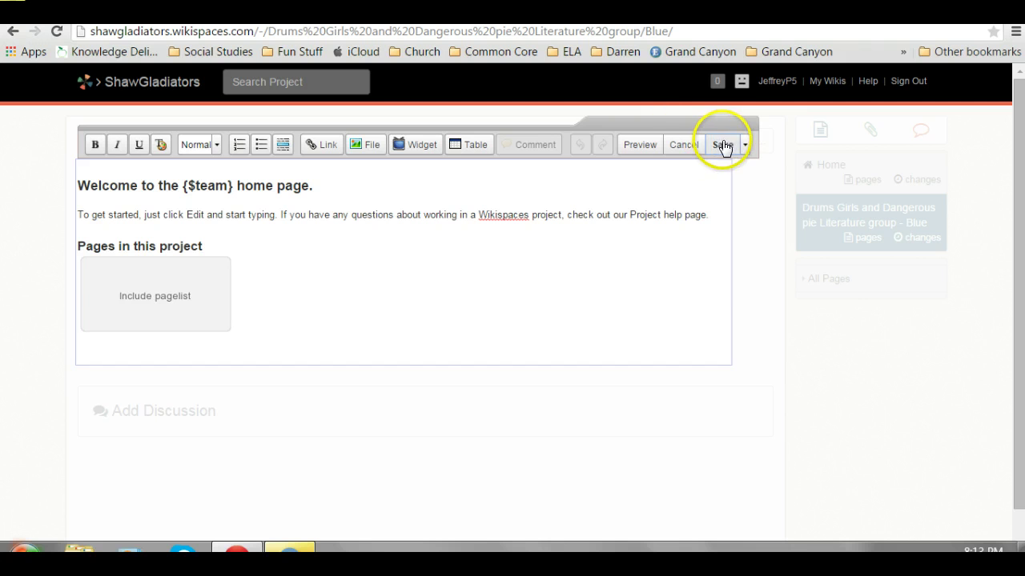
pyautogui.click(685, 147)
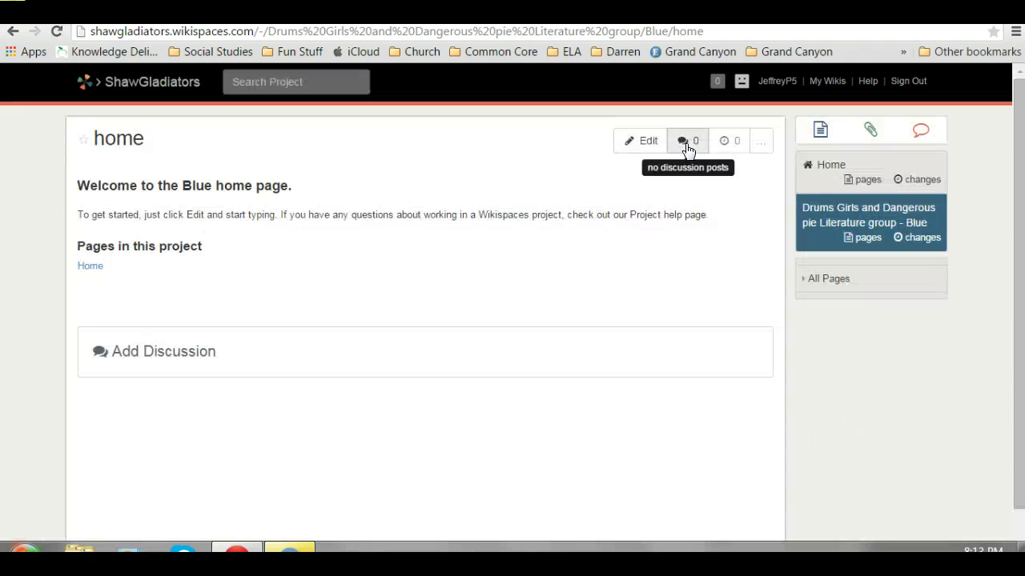
# Start a new discussion with the question 'What did you think of the first chapter?' in the subject.
pyautogui.click(165, 357)
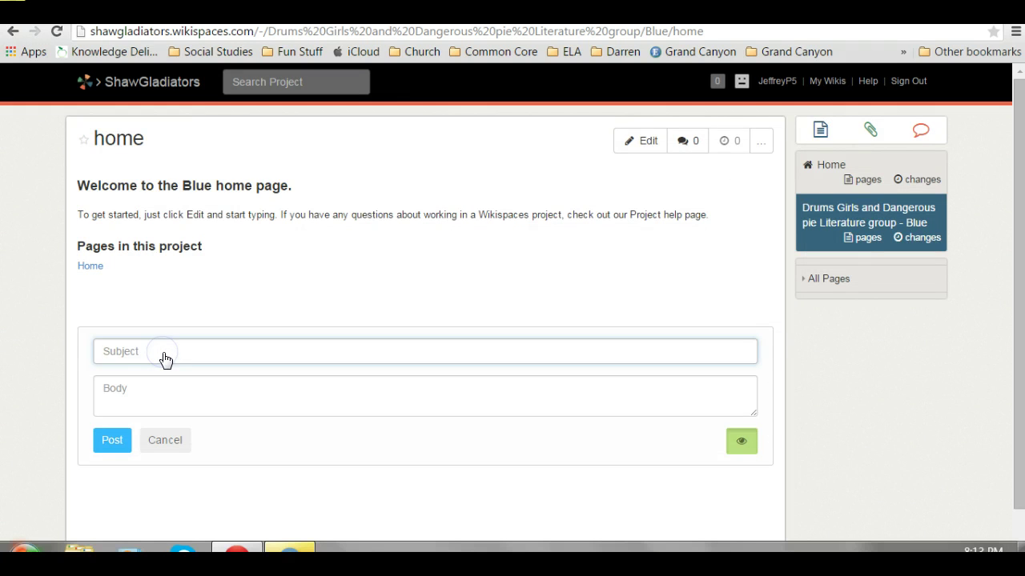
pyautogui.write('WH')
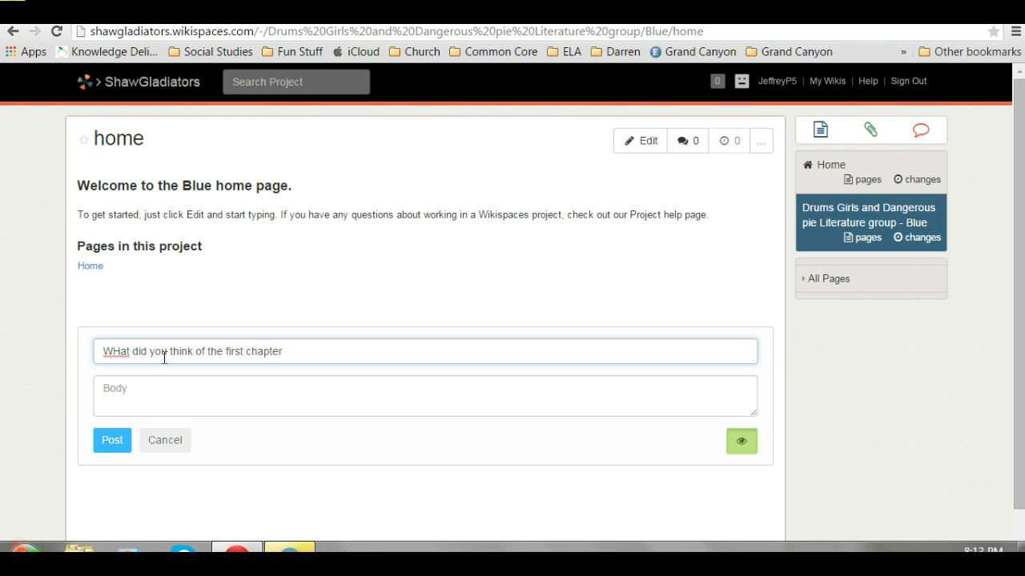
pyautogui.click(120, 354)
pyautogui.press('BackSpace')
pyautogui.write('h')
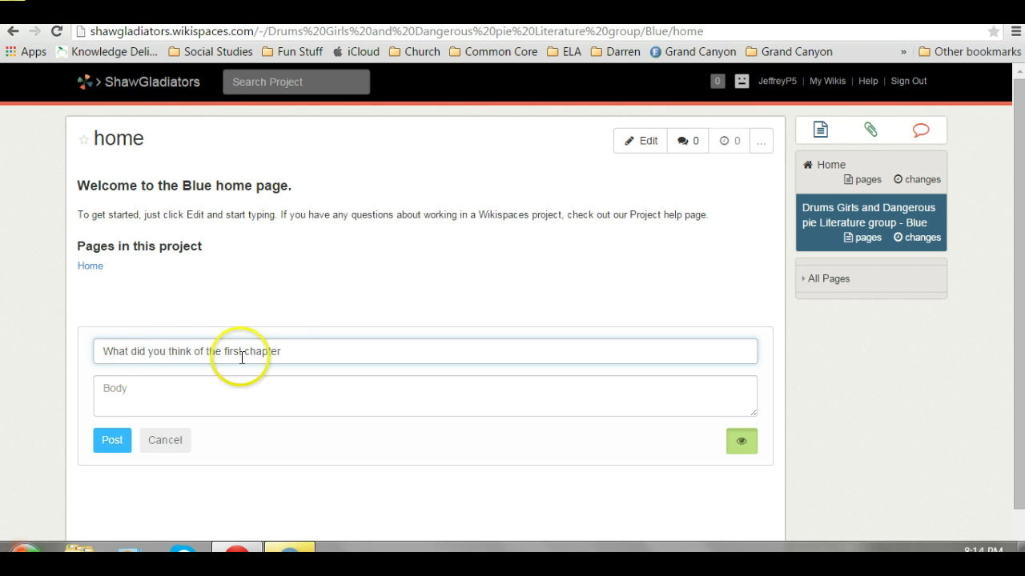
pyautogui.click(289, 352)
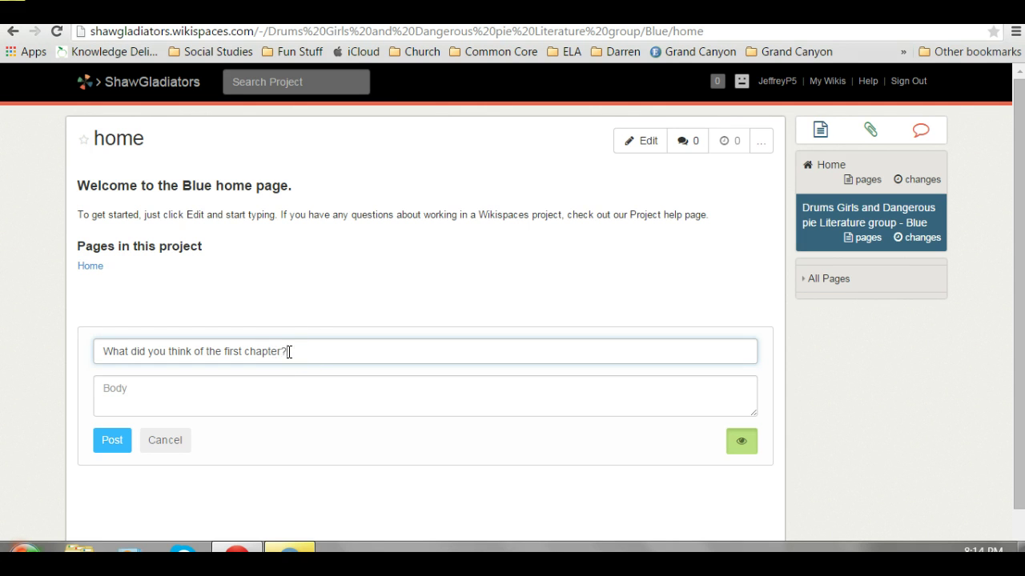
pyautogui.click(287, 387)
pyautogui.click(288, 388)
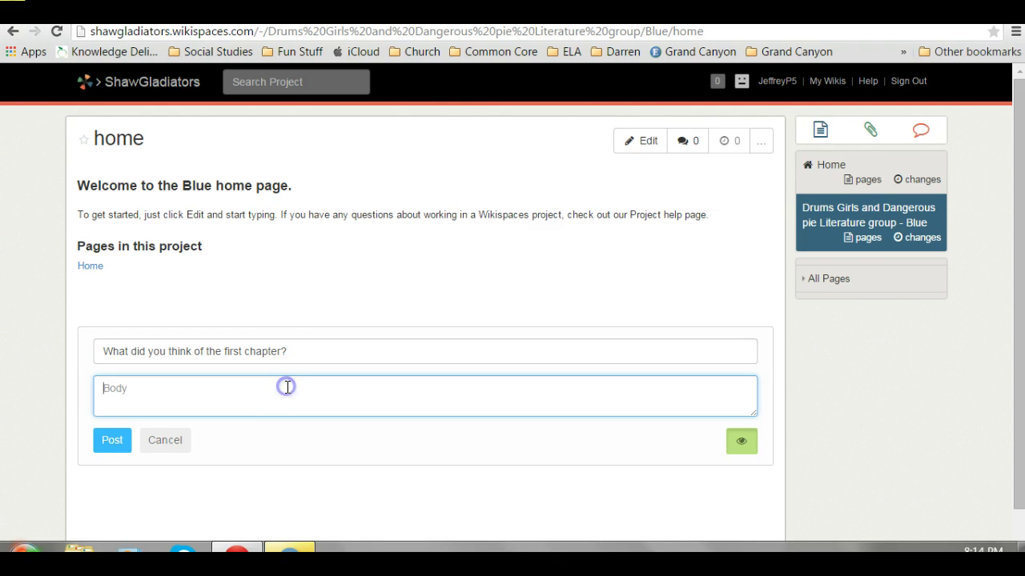
pyautogui.click(100, 446)
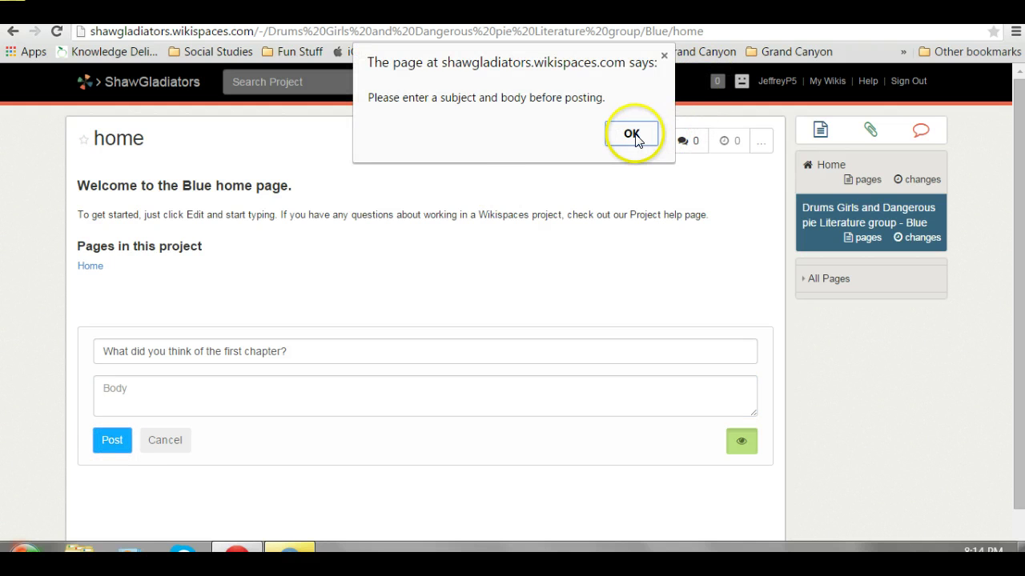
pyautogui.click(632, 134)
# Move the question into the body, set the subject to 'Chapter 1', and post it.
pyautogui.moveTo(297, 352); pyautogui.dragTo(60, 353)
pyautogui.hotkey('ctrl', 'c')
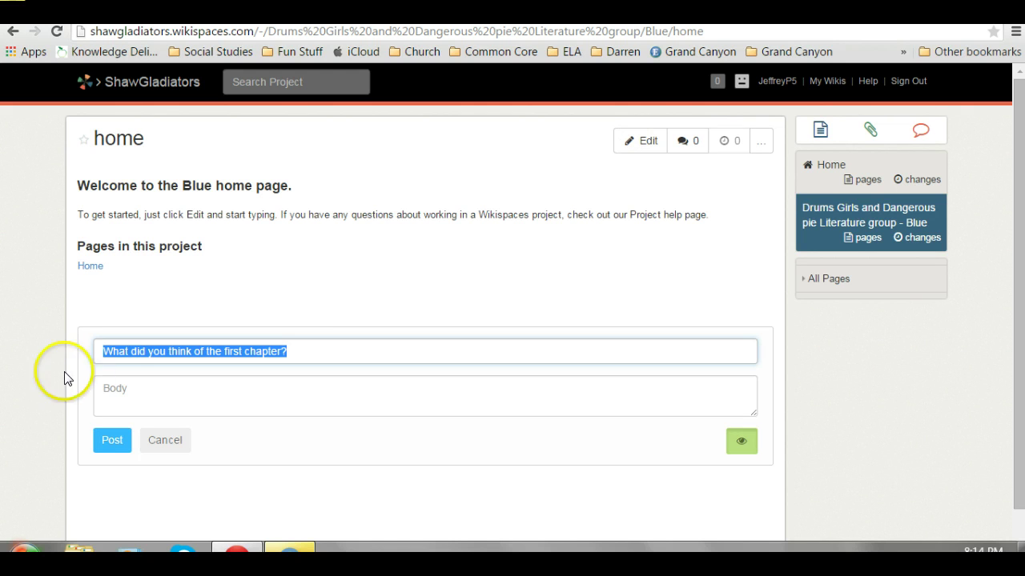
pyautogui.click(117, 386)
pyautogui.hotkey('ctrl', 'v')
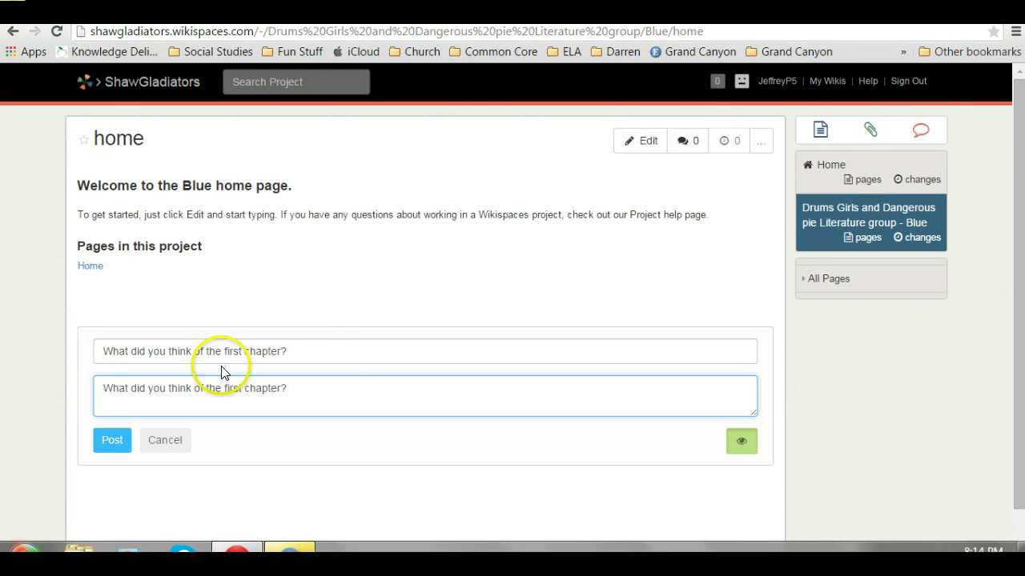
pyautogui.moveTo(337, 350); pyautogui.dragTo(100, 349)
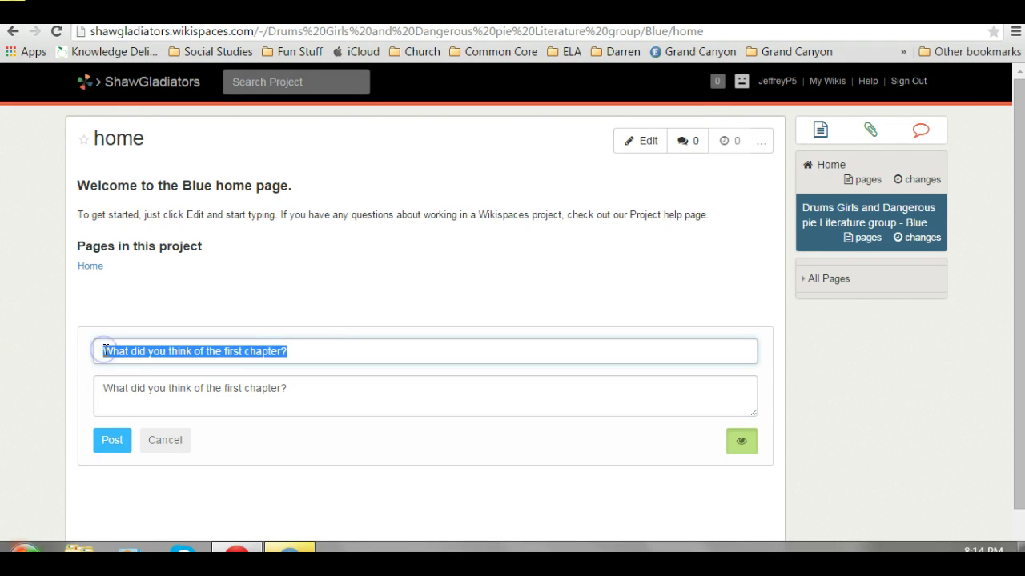
pyautogui.press('BackSpace')
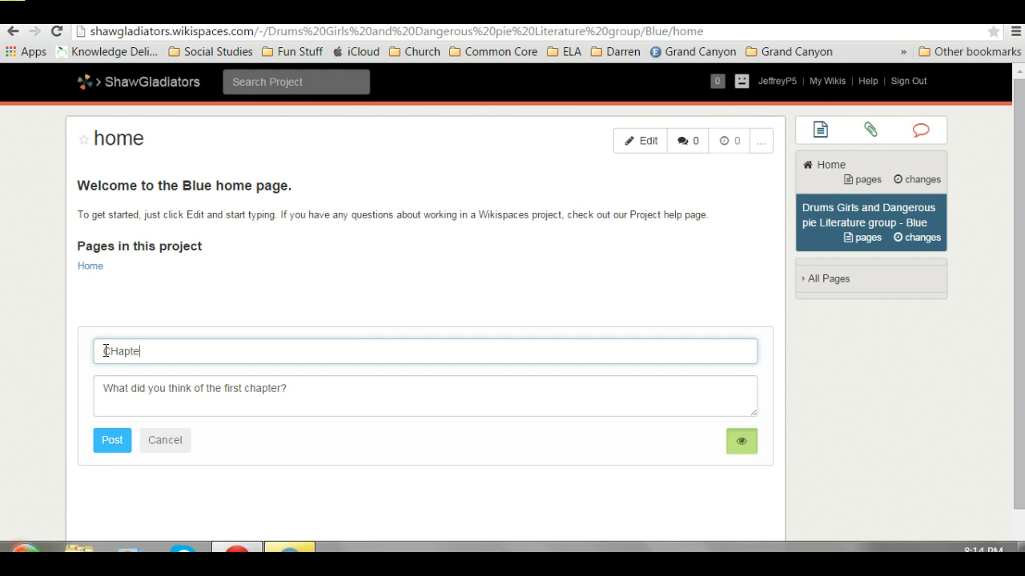
pyautogui.write('CHapter 1')
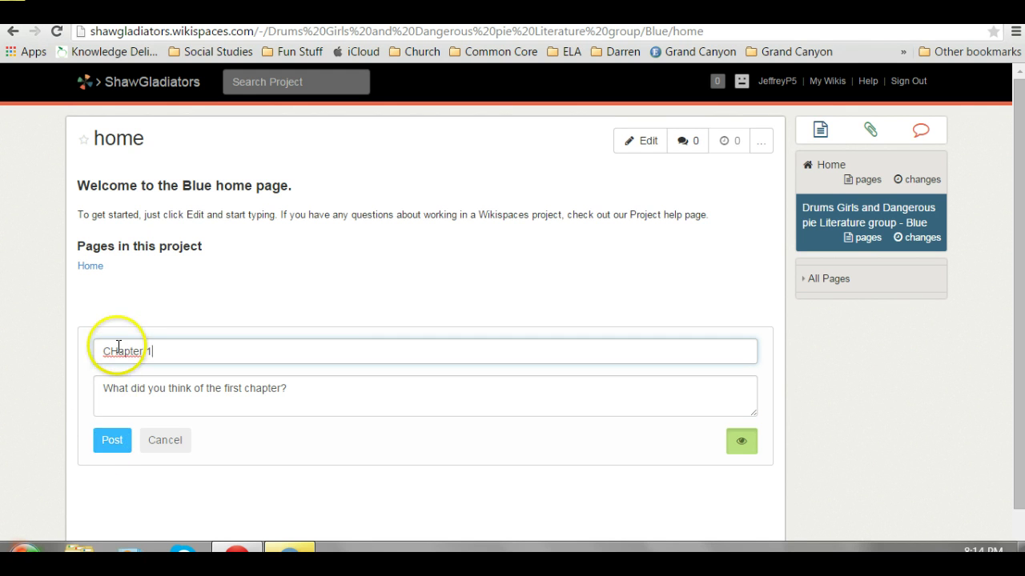
pyautogui.click(116, 349)
pyautogui.press('BackSpace')
pyautogui.write('h')
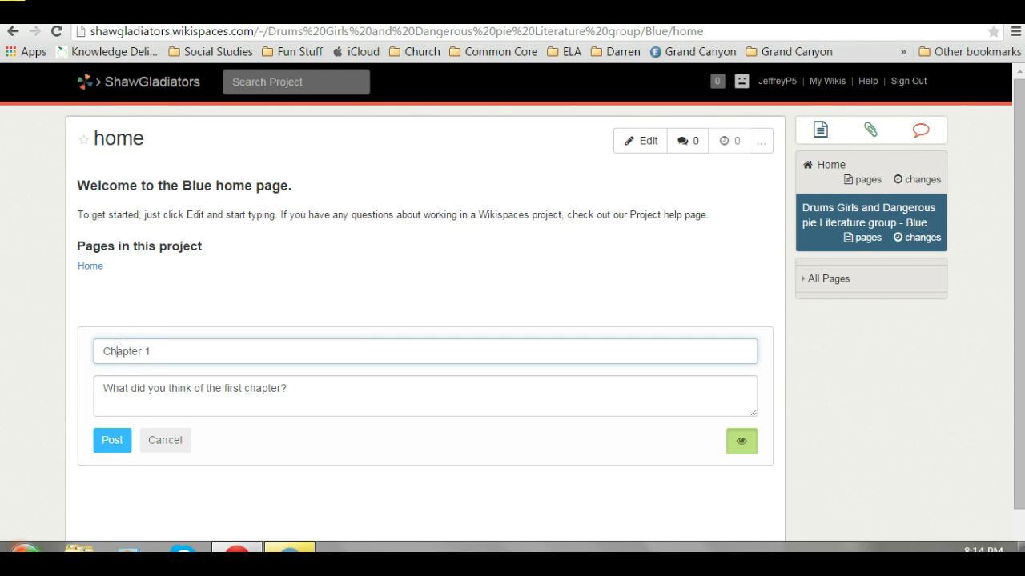
pyautogui.click(115, 442)
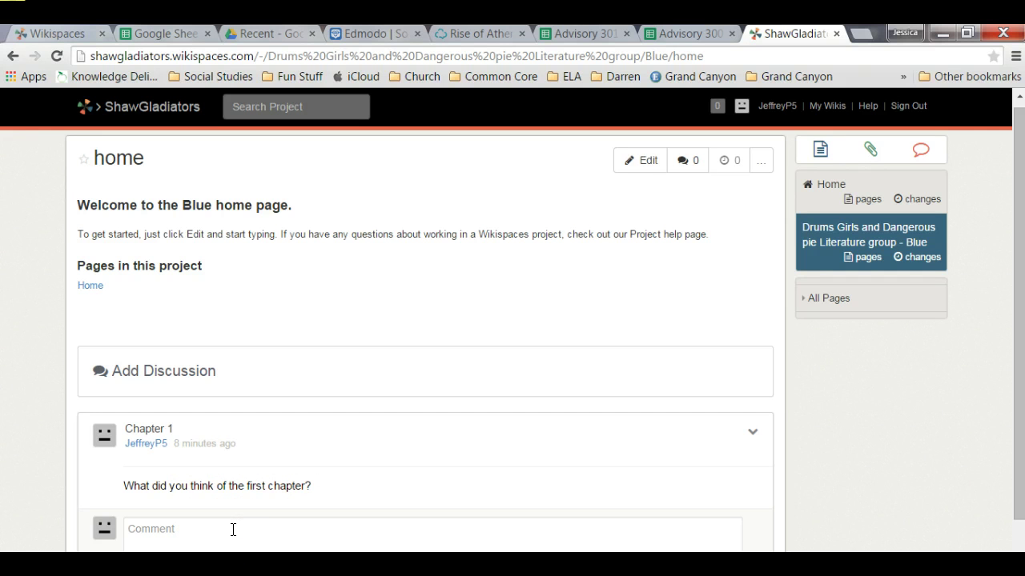
# Go back to the ShawGladiators classroom home page via Home in the sidebar.
pyautogui.click(825, 185)
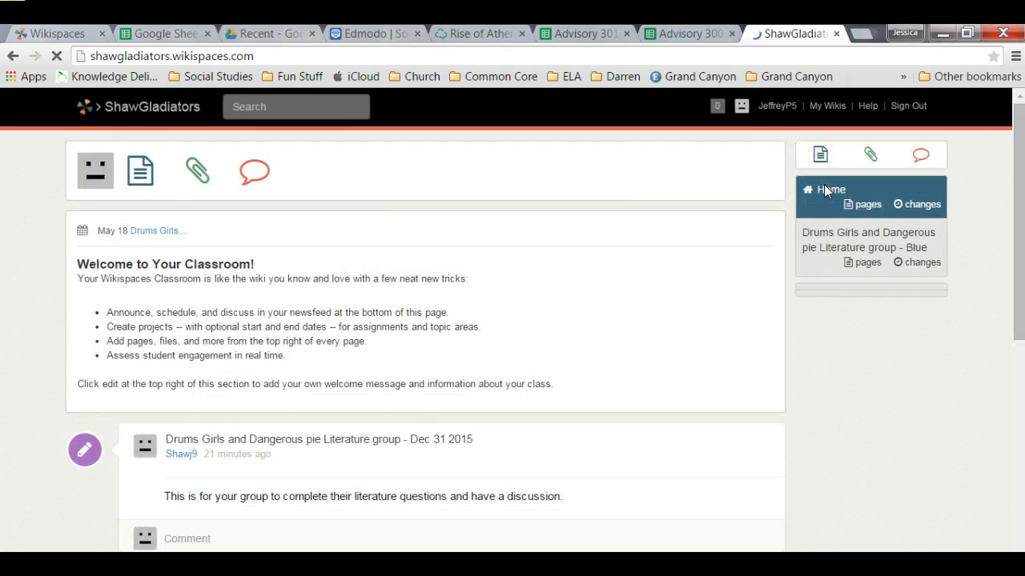